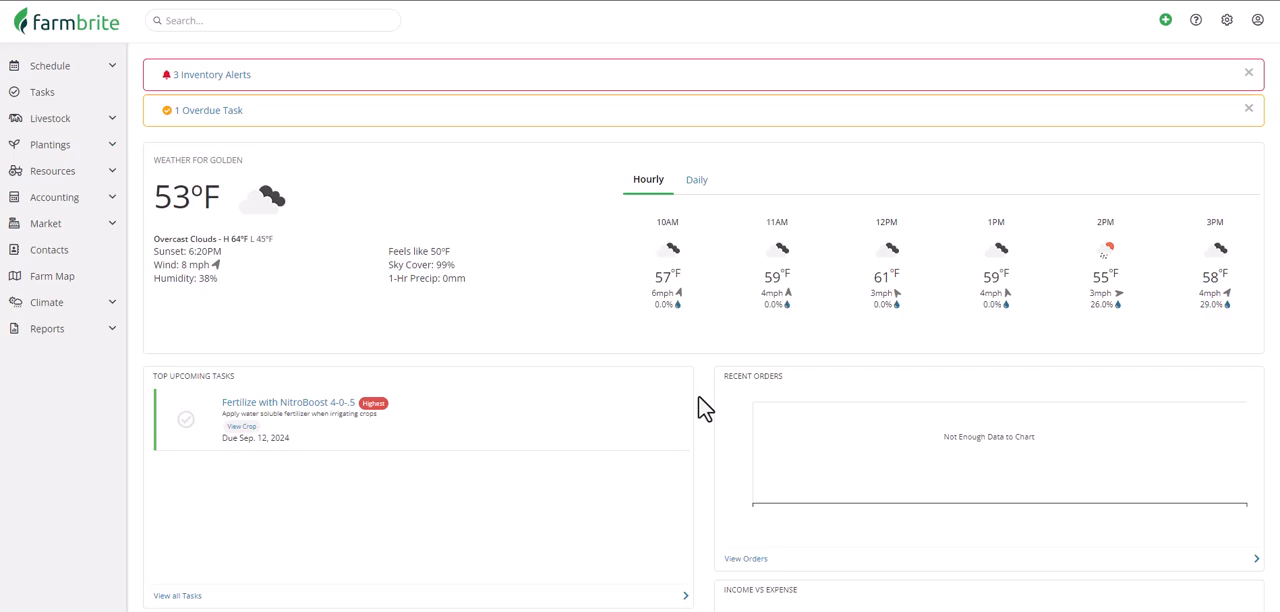
Step: Start a new note and associate it with the animal Bronson [CFLS003]
click(1257, 22)
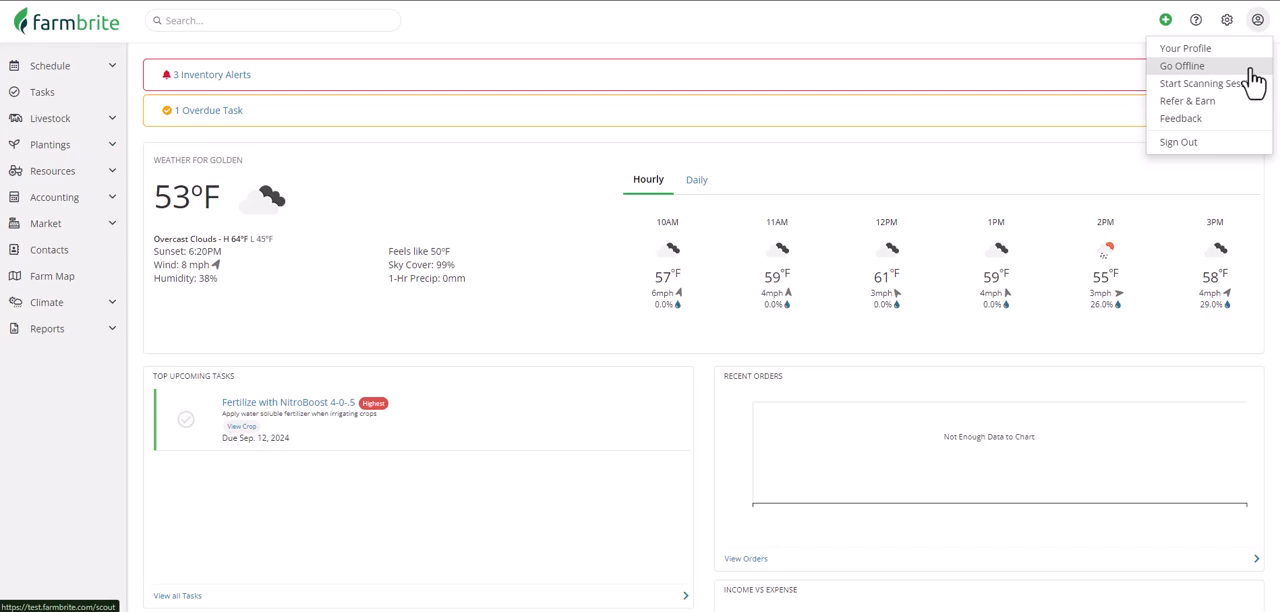
click(1166, 22)
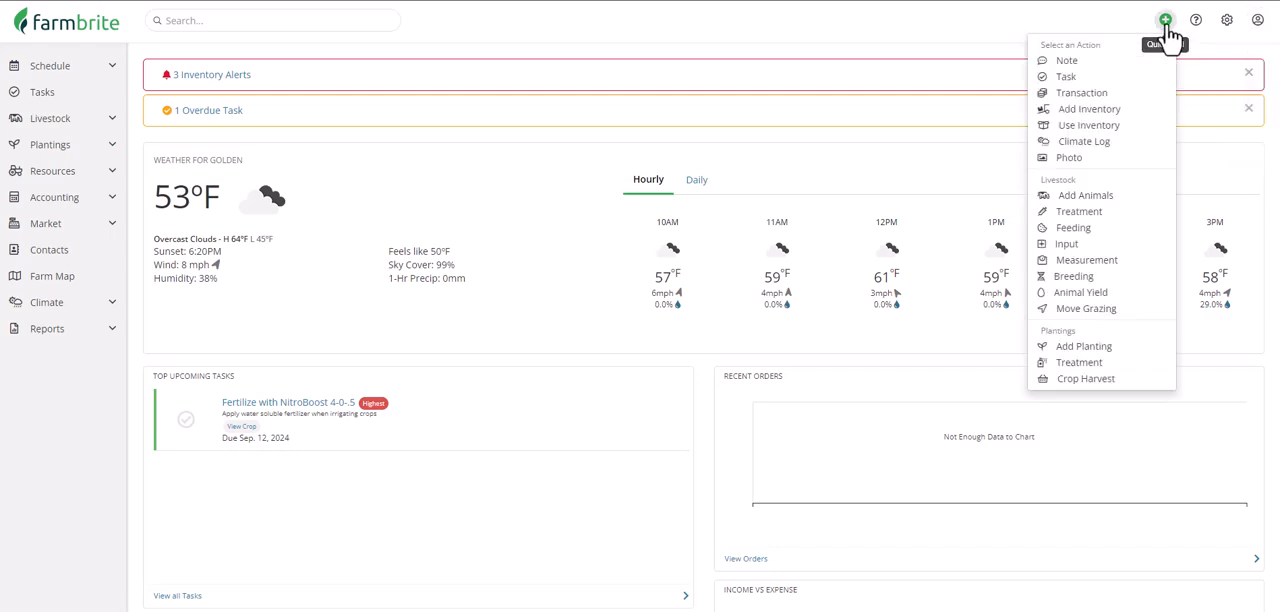
click(1122, 64)
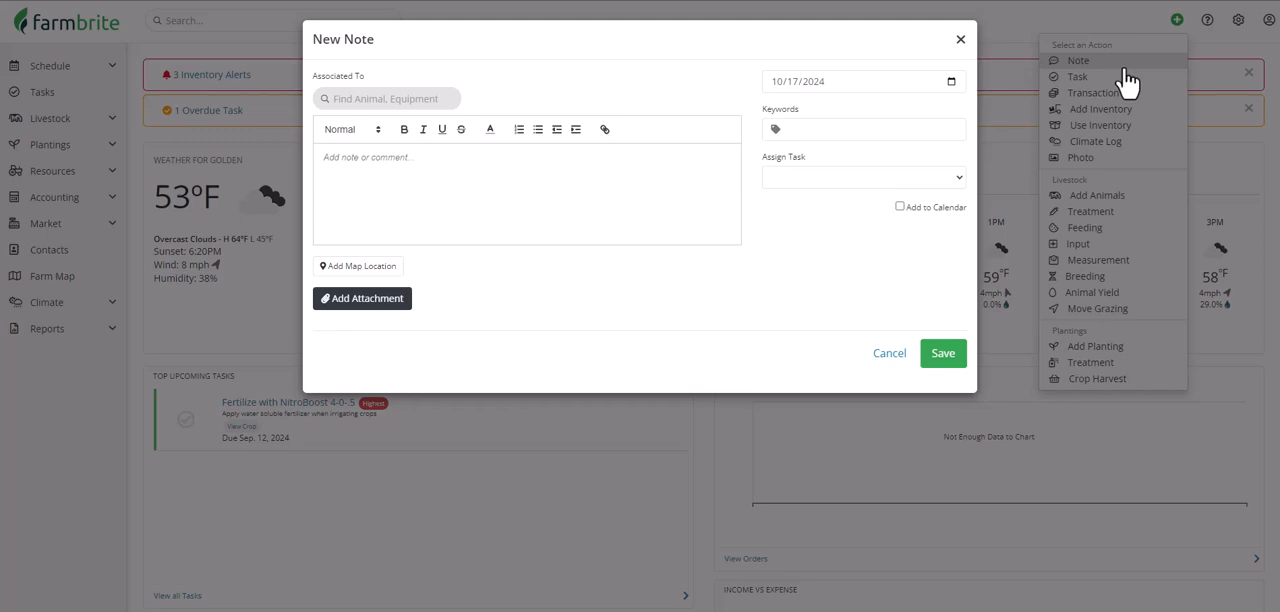
click(431, 103)
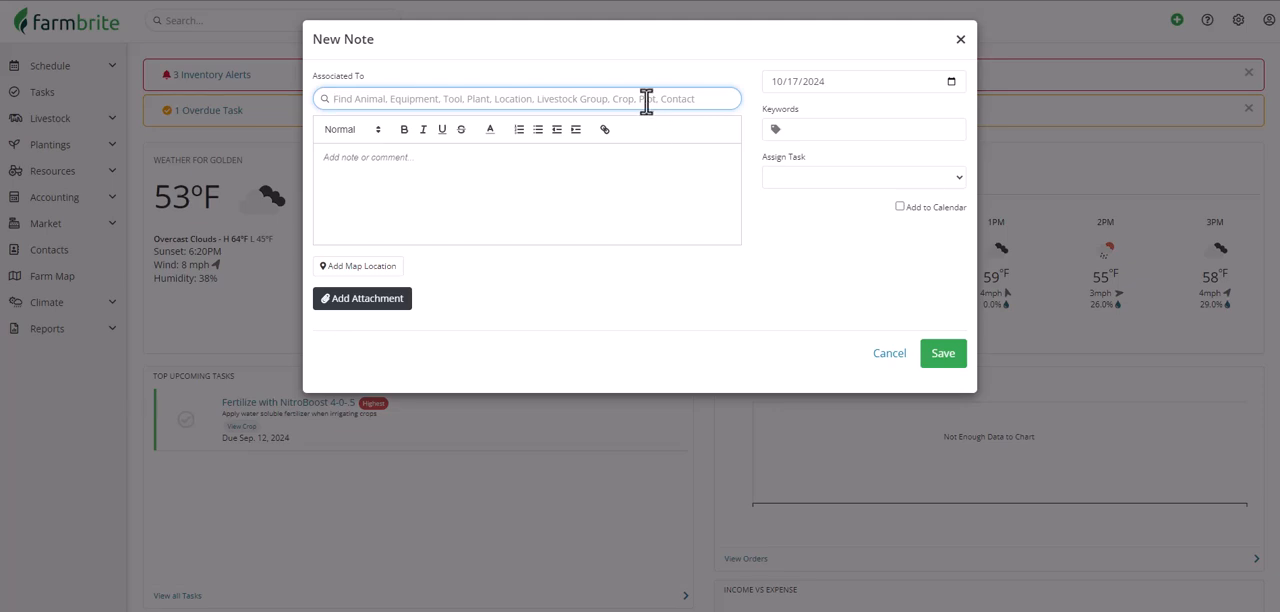
text(bron)
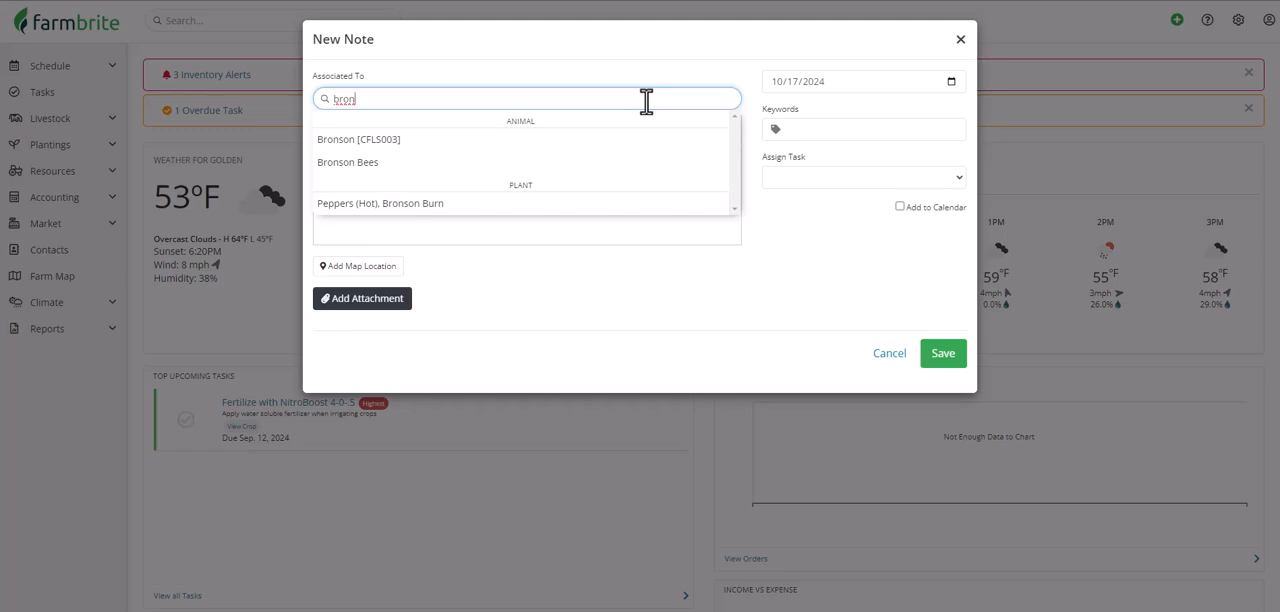
click(645, 140)
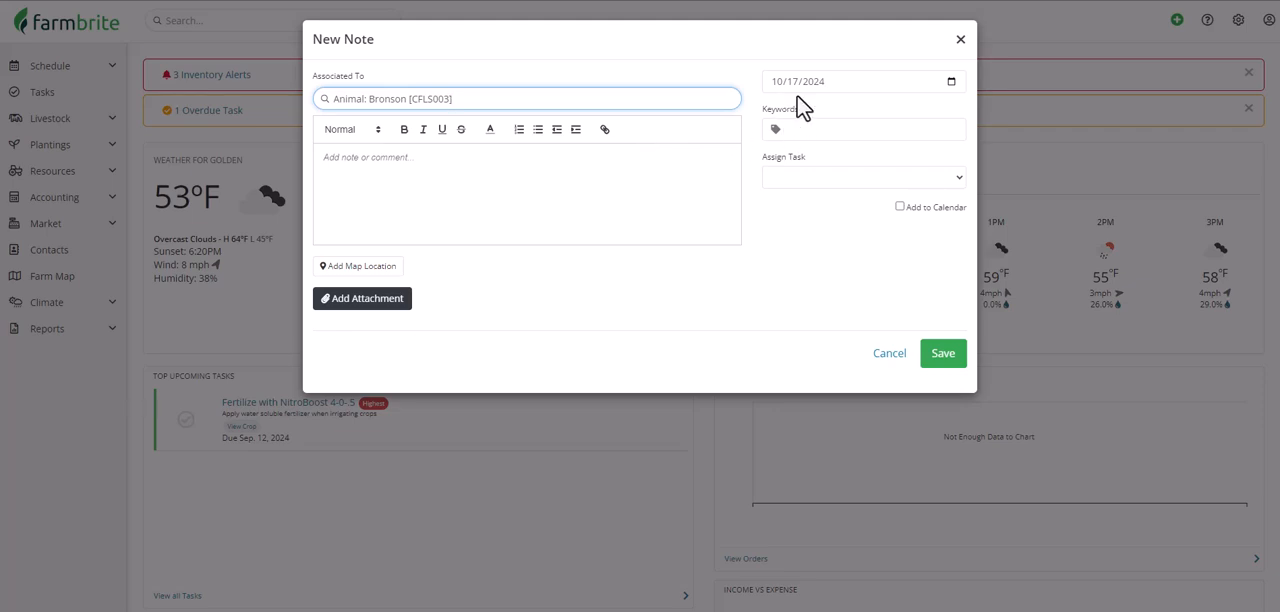
Step: Enter the note text "Bronson is somewhat aggressive and is not getting along with Ghost, let's move him to field B instead."
click(786, 98)
click(606, 180)
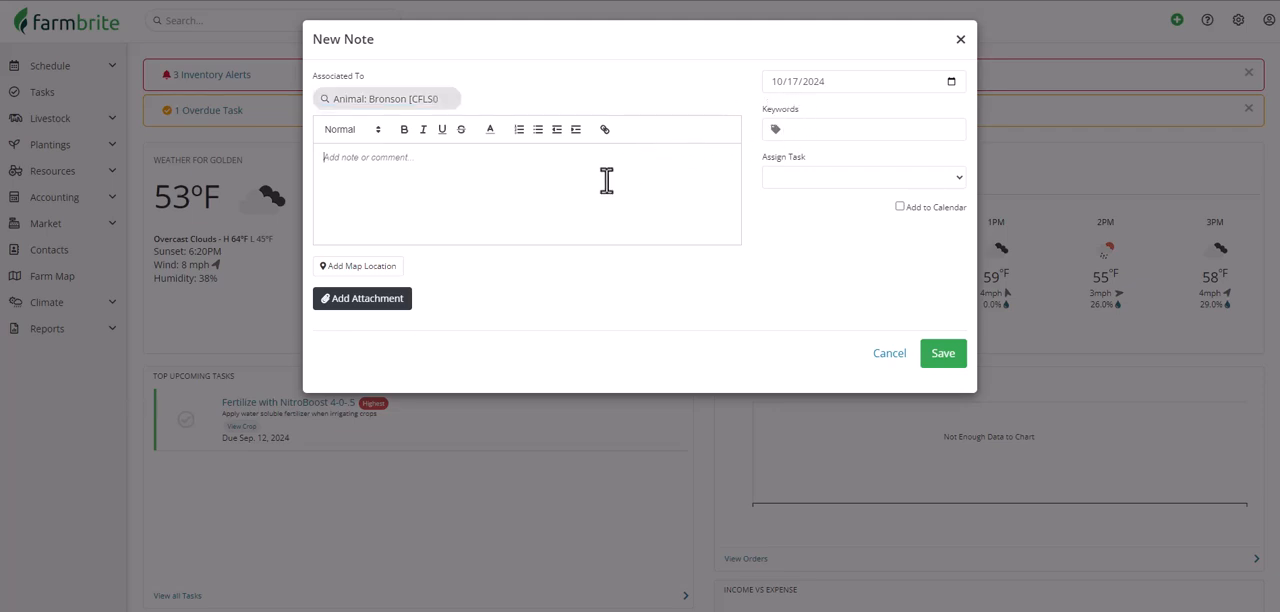
text(Bronson is somewhat aggressive and is not getting along with Ghost, let's move him to field B instead)
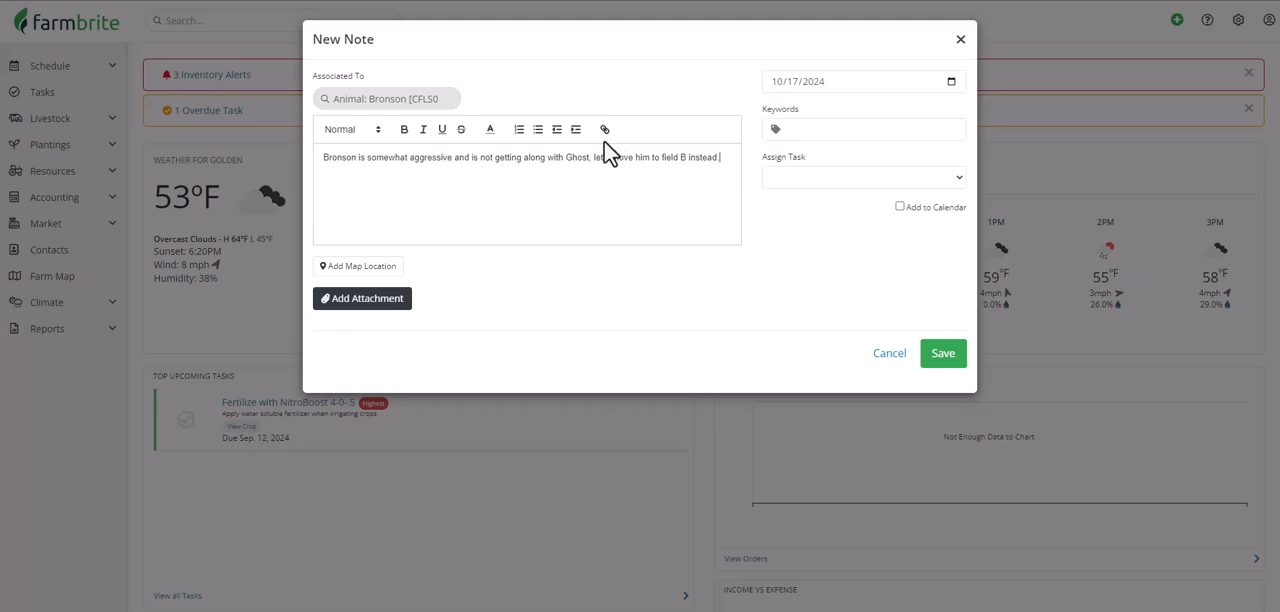
click(370, 270)
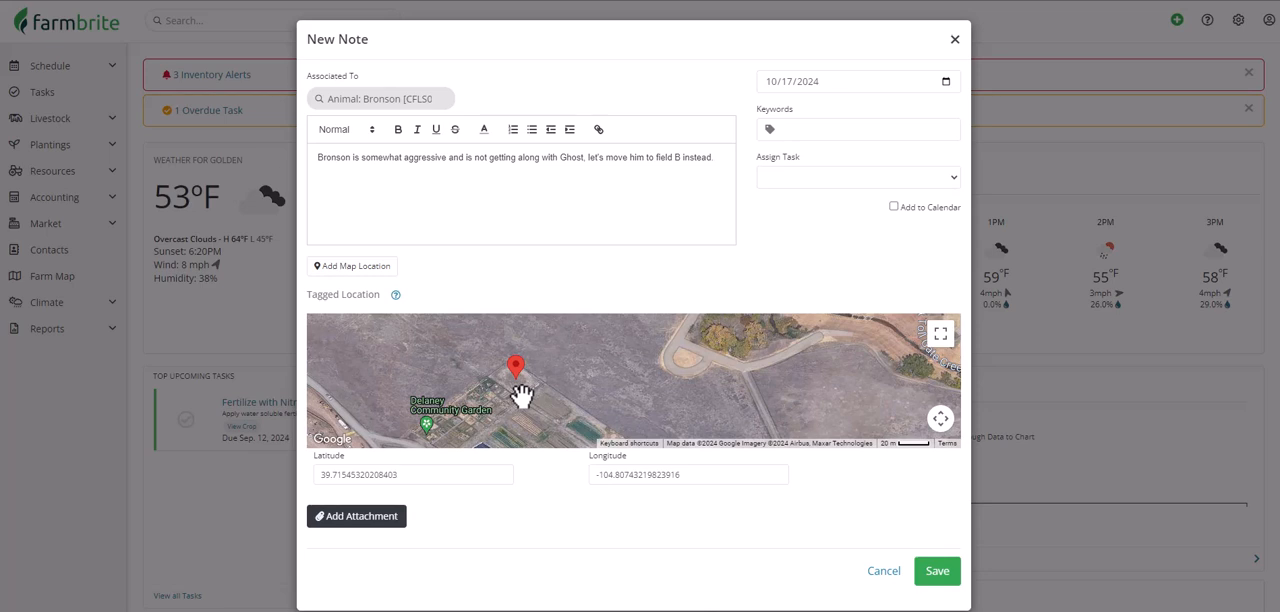
drag(520, 374, 560, 394)
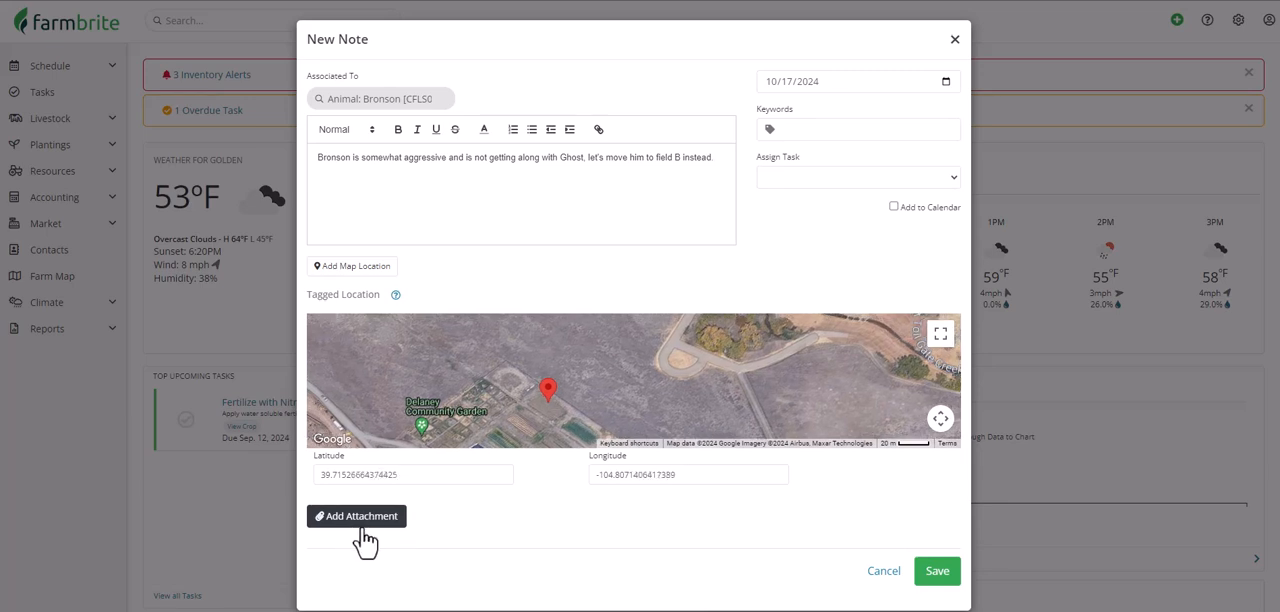
click(358, 516)
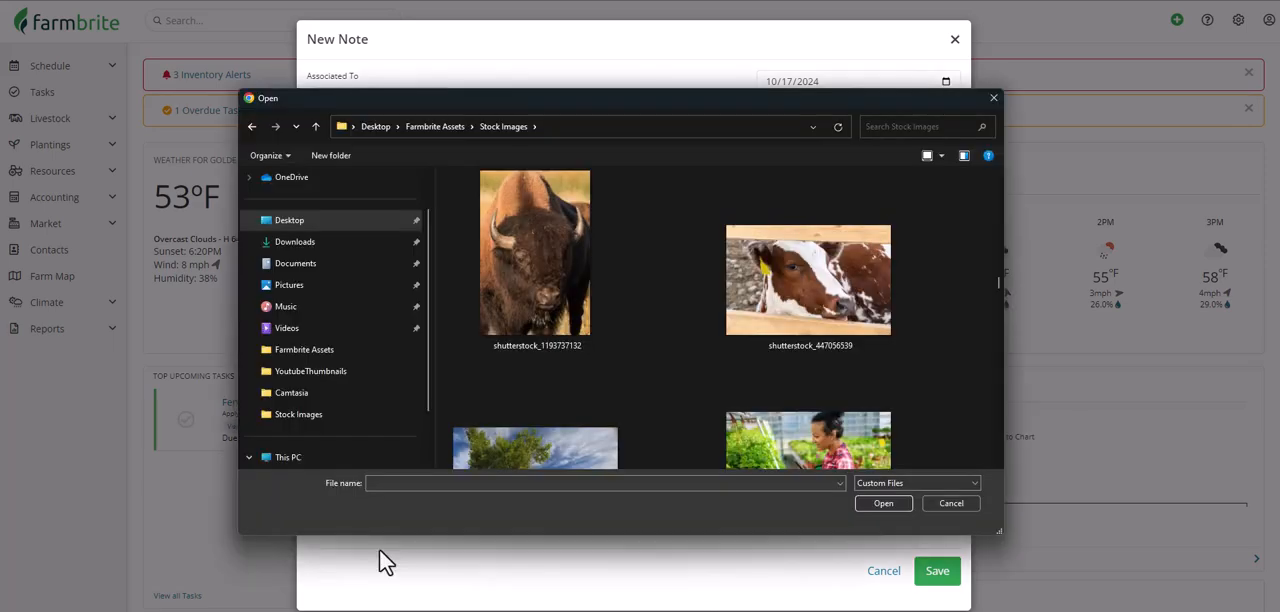
double_click(527, 285)
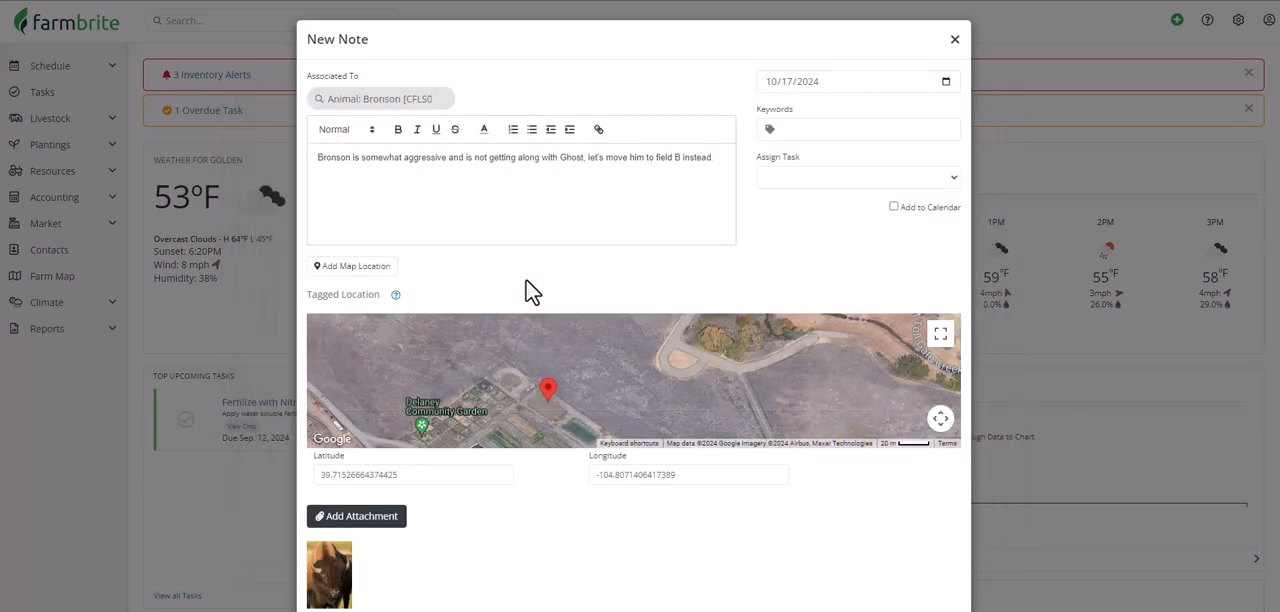
Step: Give the note the keyword "alert" and assign its task to the farmhand
click(846, 129)
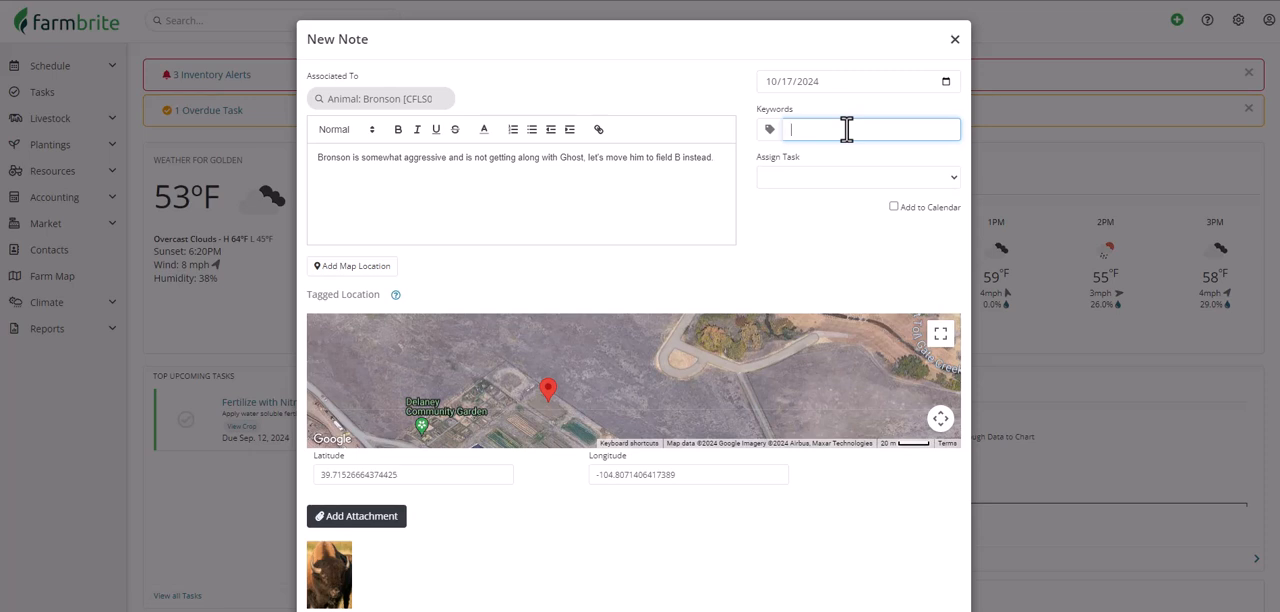
text(alert)
click(854, 170)
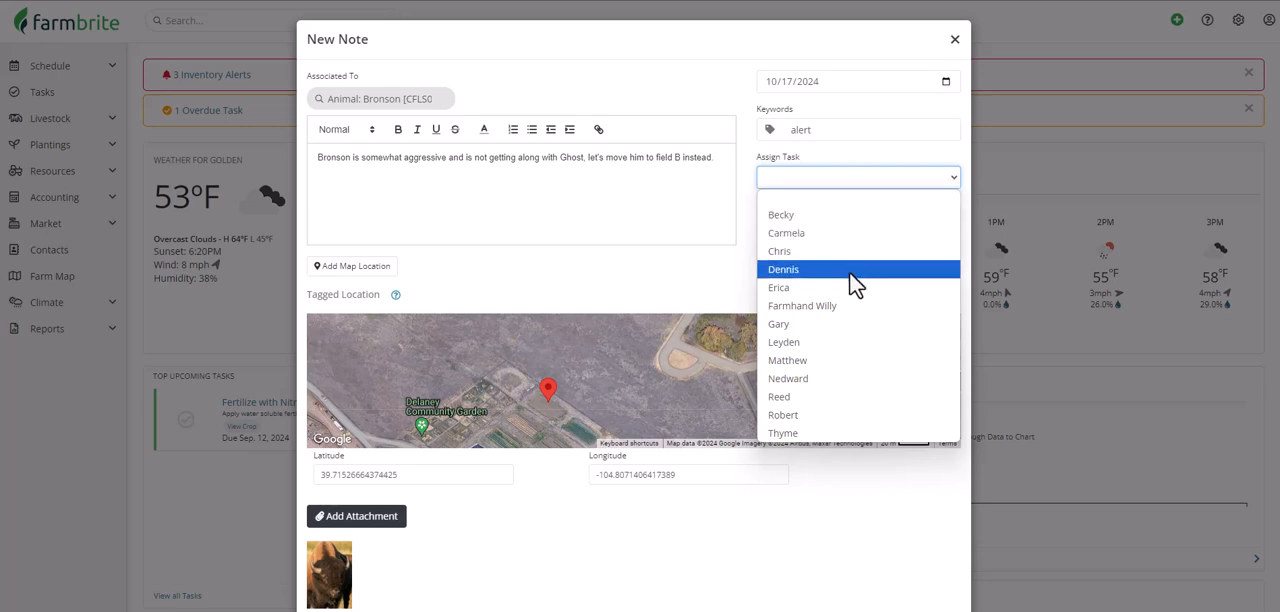
click(855, 308)
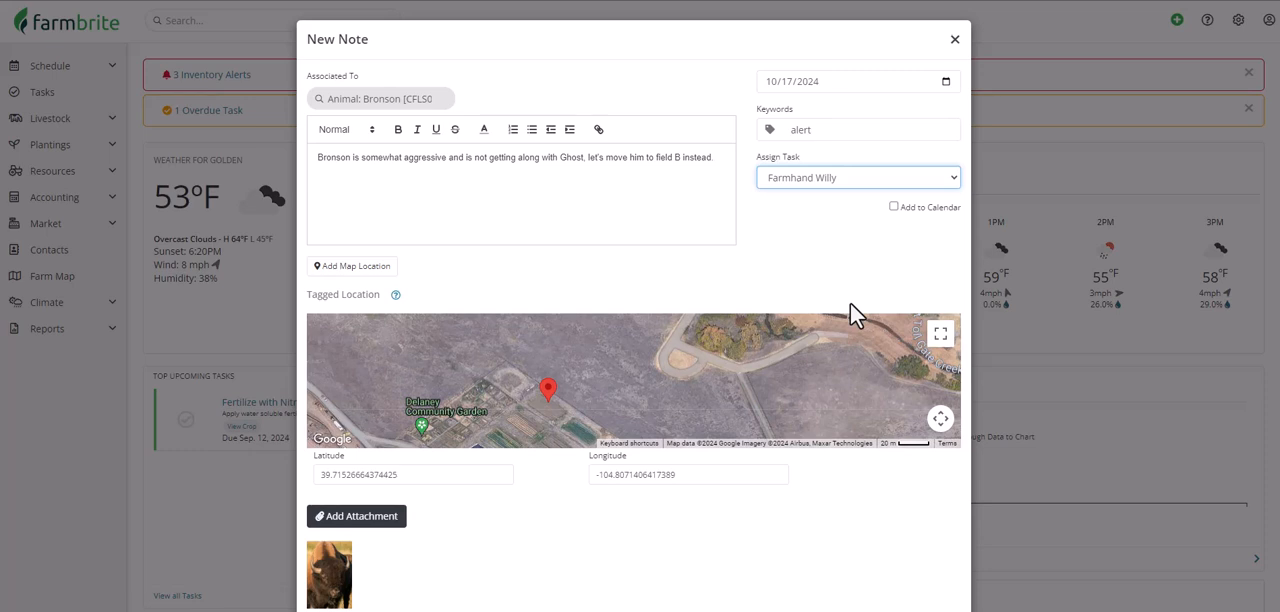
Step: Add the note to the calendar and save it
click(894, 207)
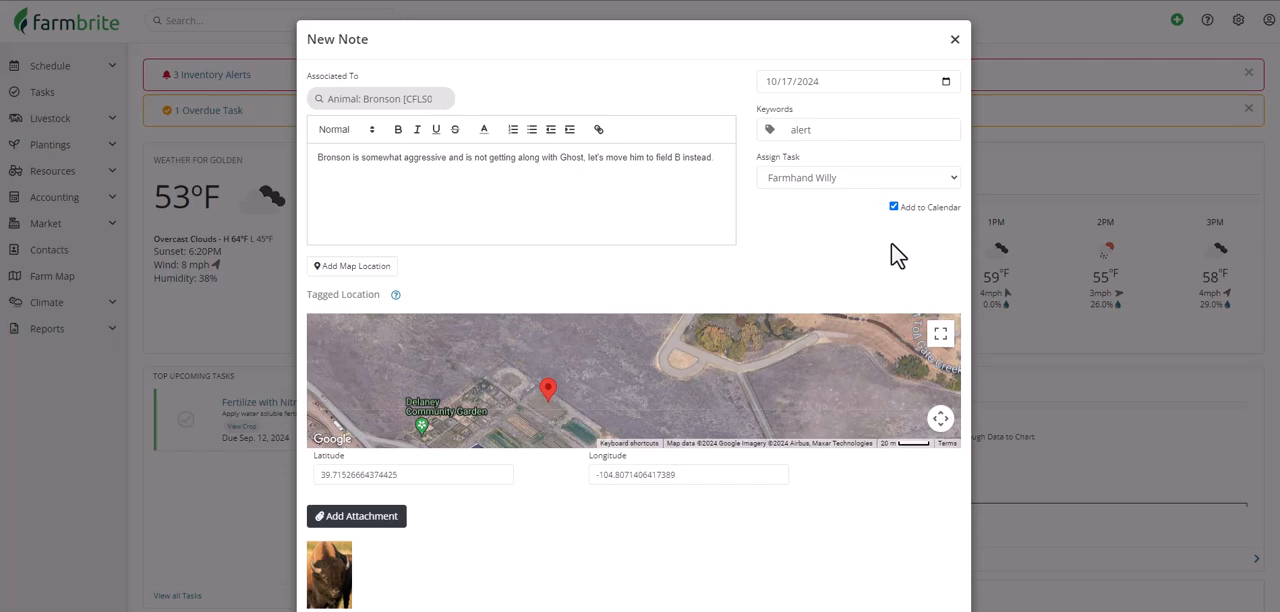
scroll(890, 245, down, 1)
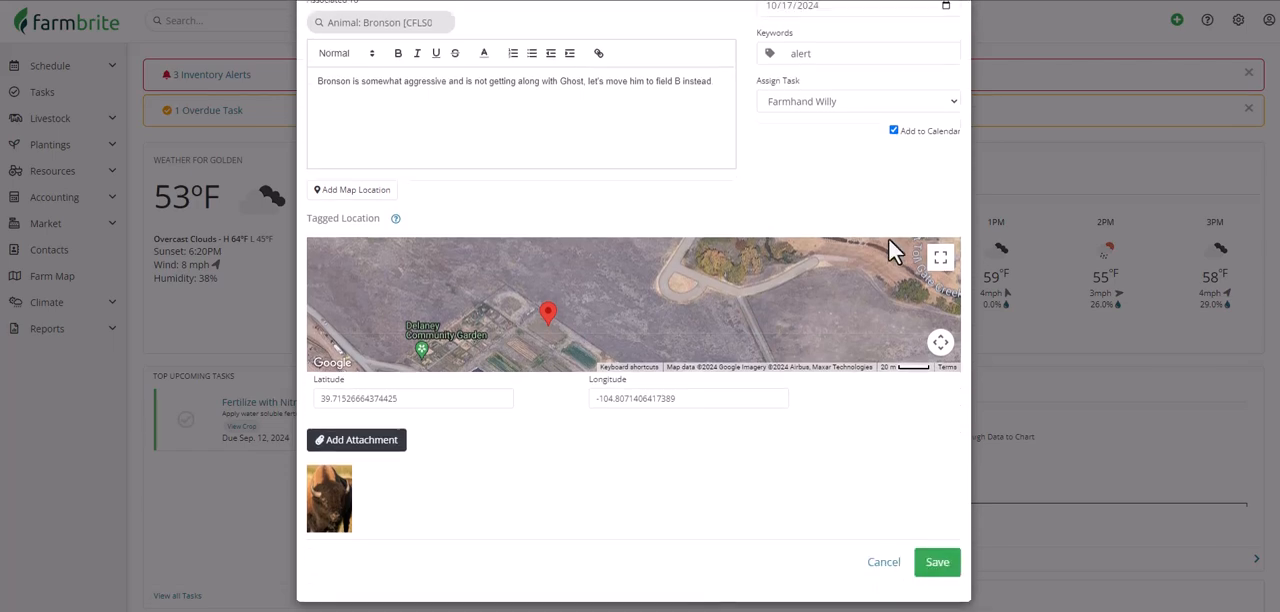
click(936, 556)
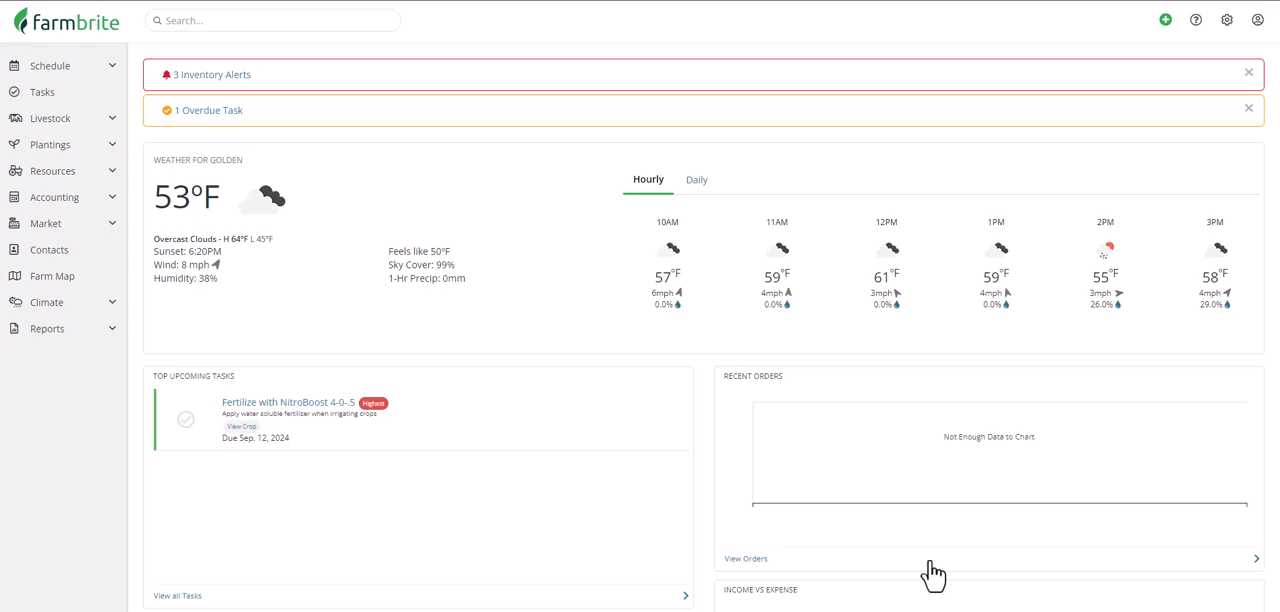
Step: Search the farm records for Bronson and open the animal's notes
click(348, 24)
text(bron)
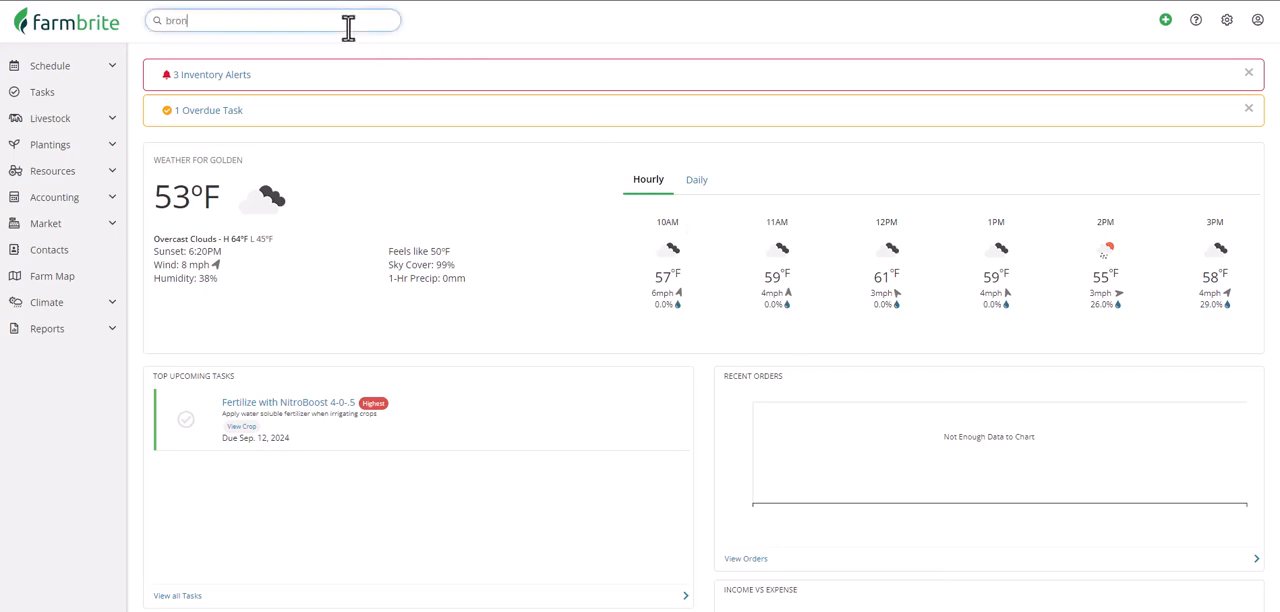
click(332, 61)
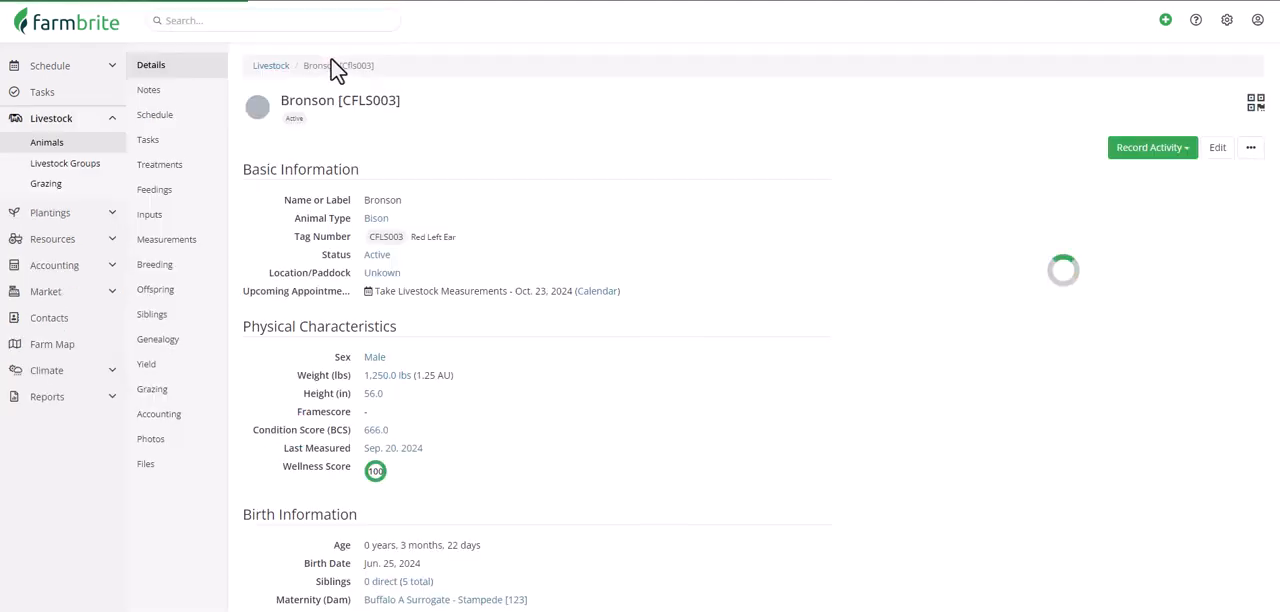
click(180, 92)
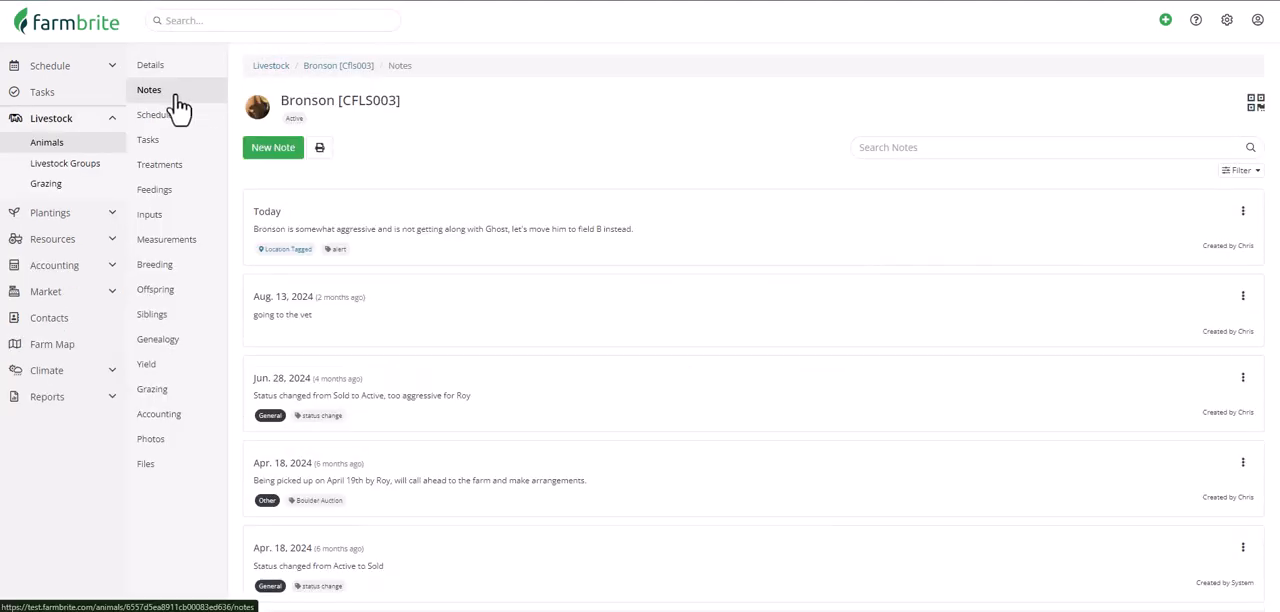
Step: Review the text, tagged location and attached photo of today's note, and close it without changes
click(420, 231)
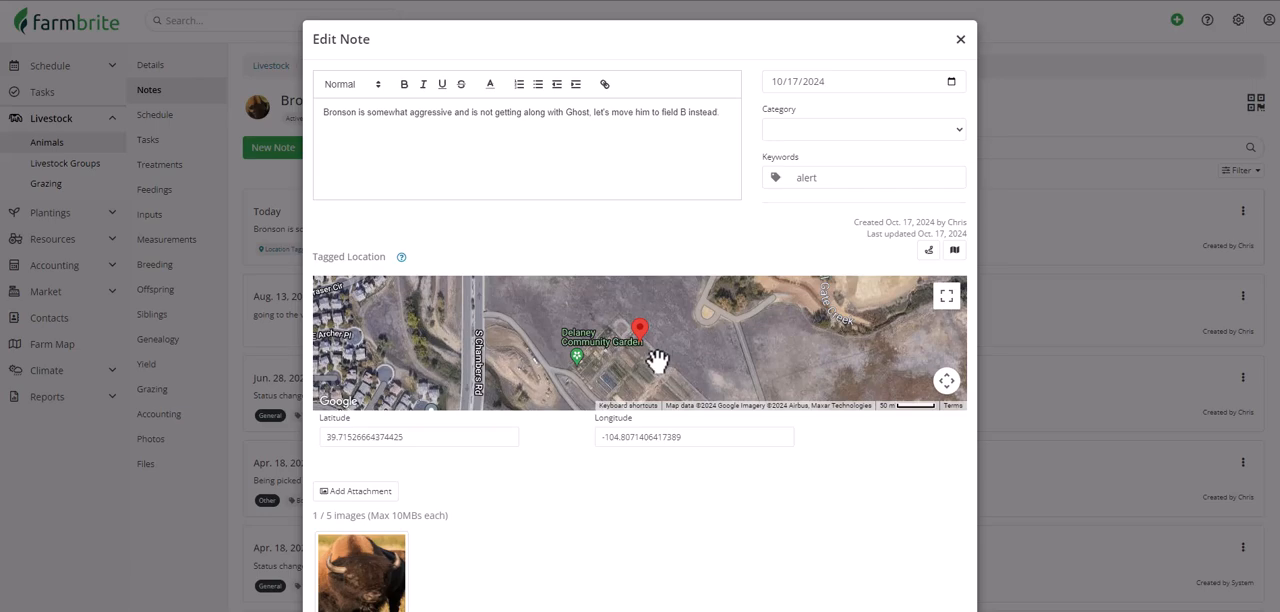
scroll(591, 462, down, 2)
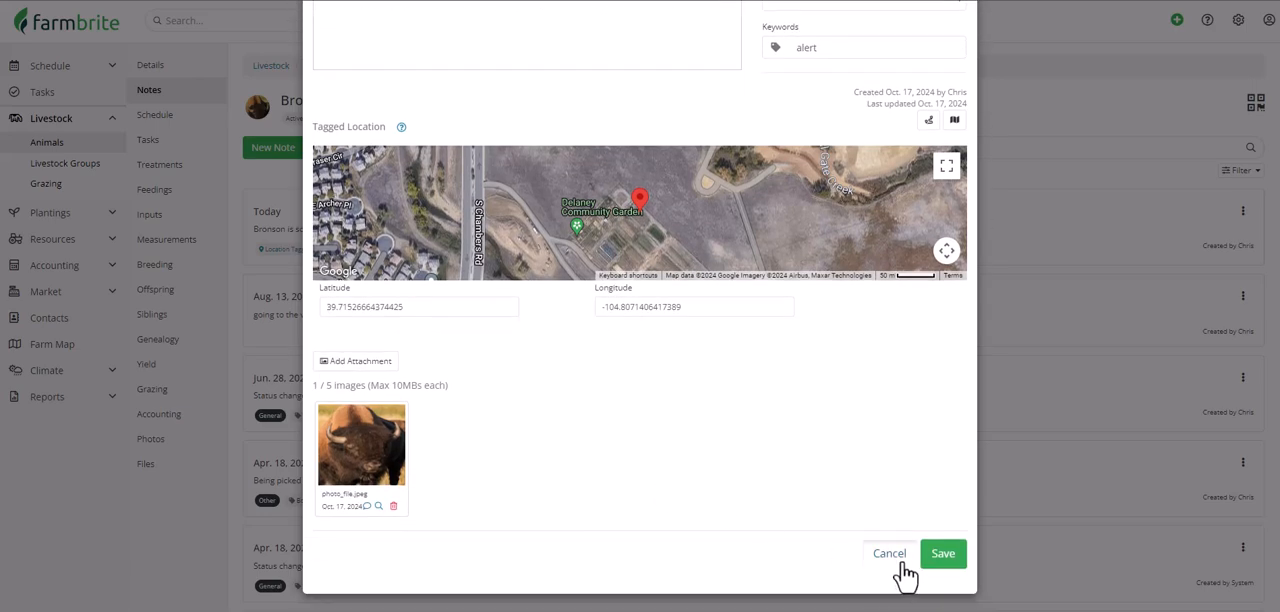
click(898, 558)
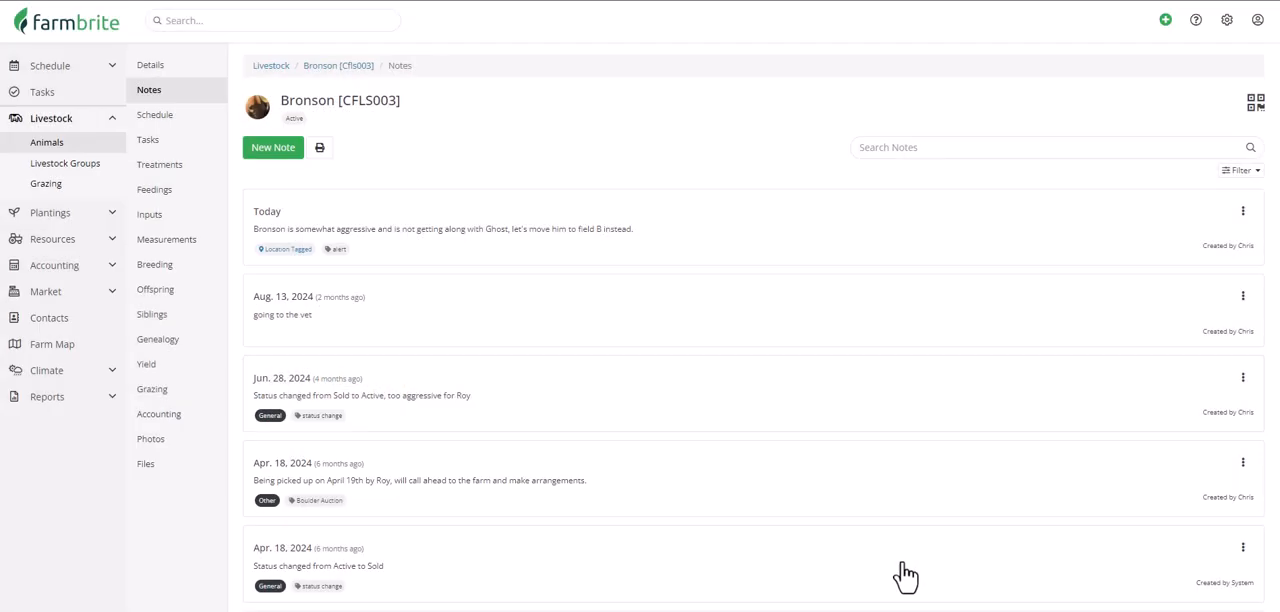
Step: Examine Bronson's recent activity and the activity types that can be recorded, and return to the notes list
click(204, 69)
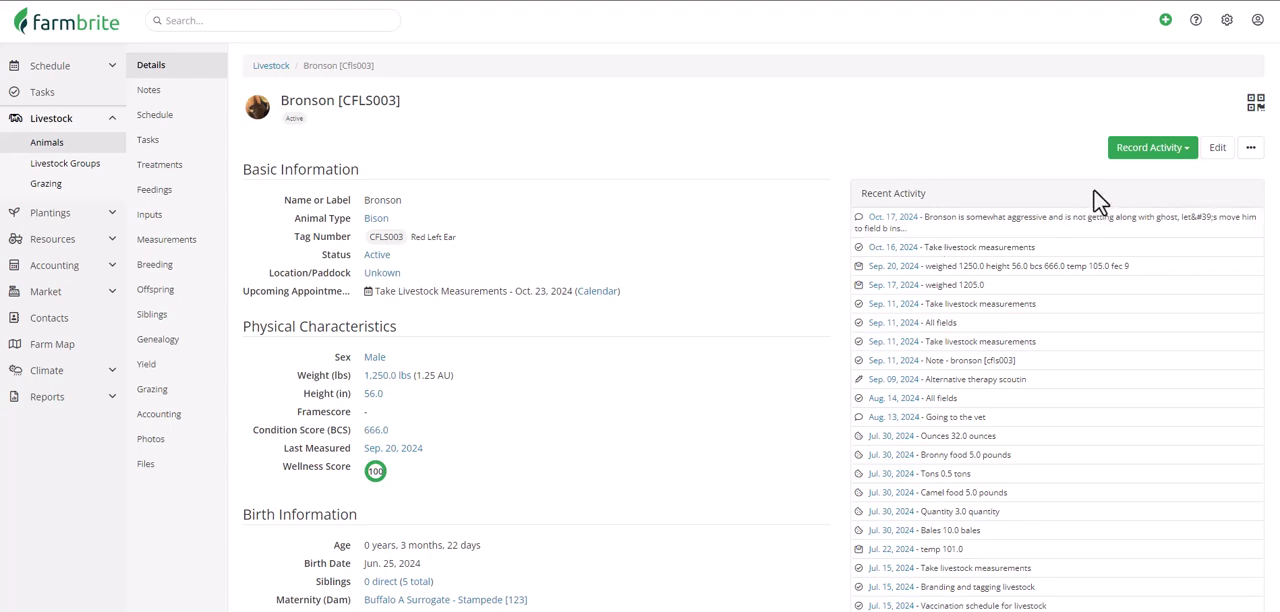
click(1150, 148)
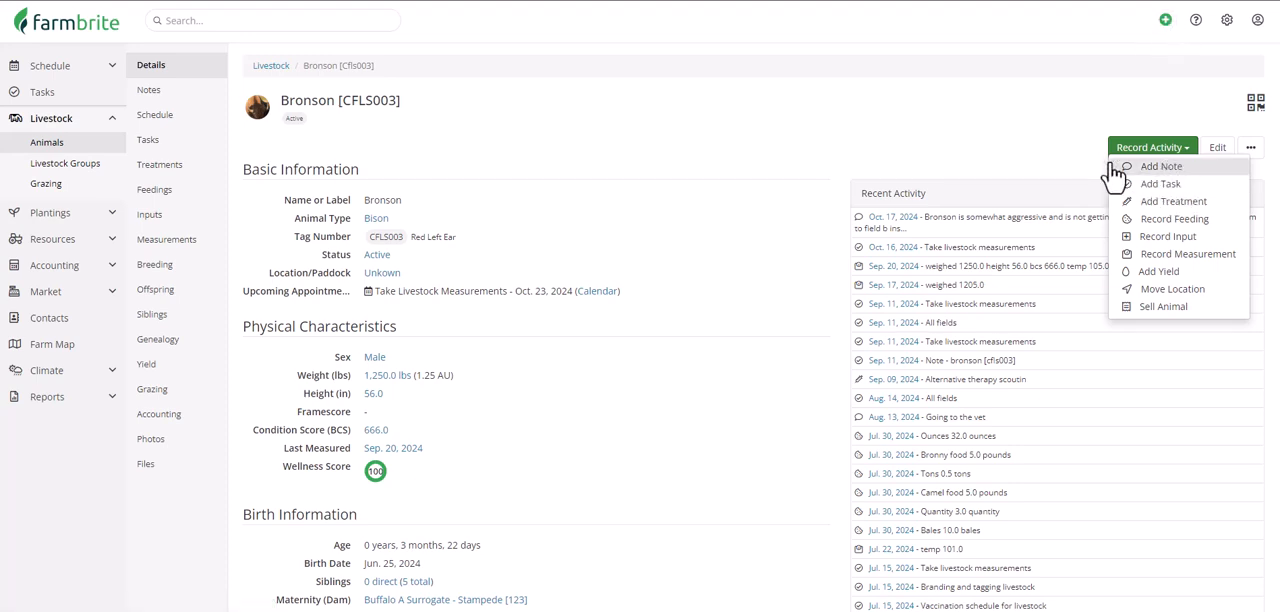
click(178, 94)
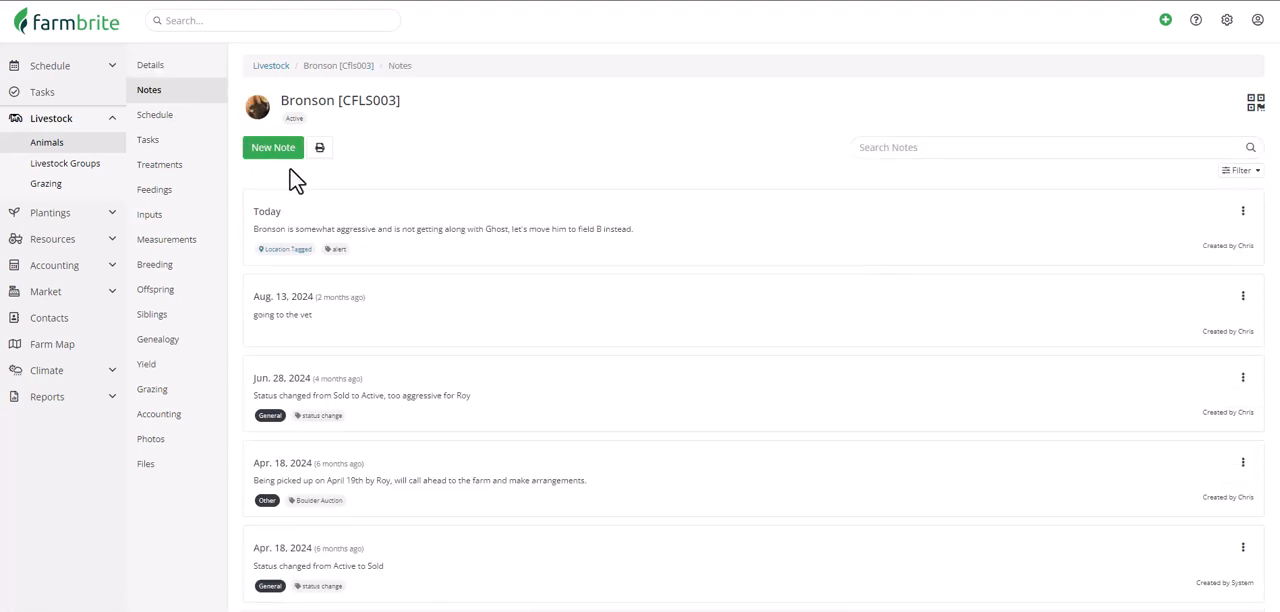
Step: Check the note's task in Bronson's own task list and in the farm-wide task list
click(200, 146)
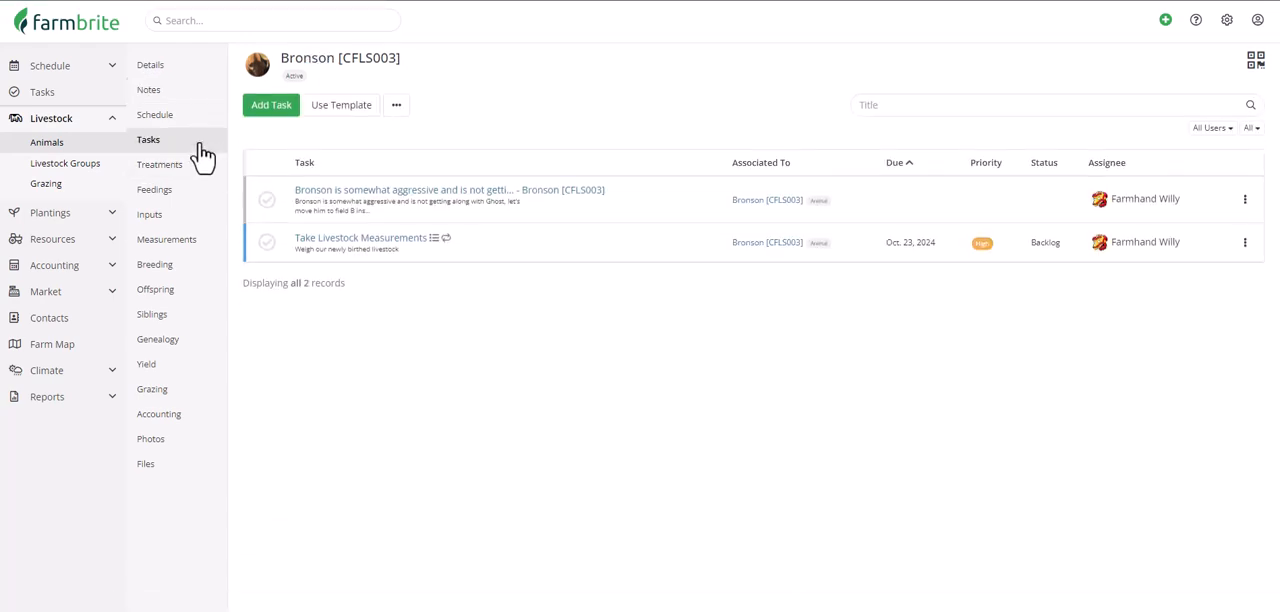
click(88, 97)
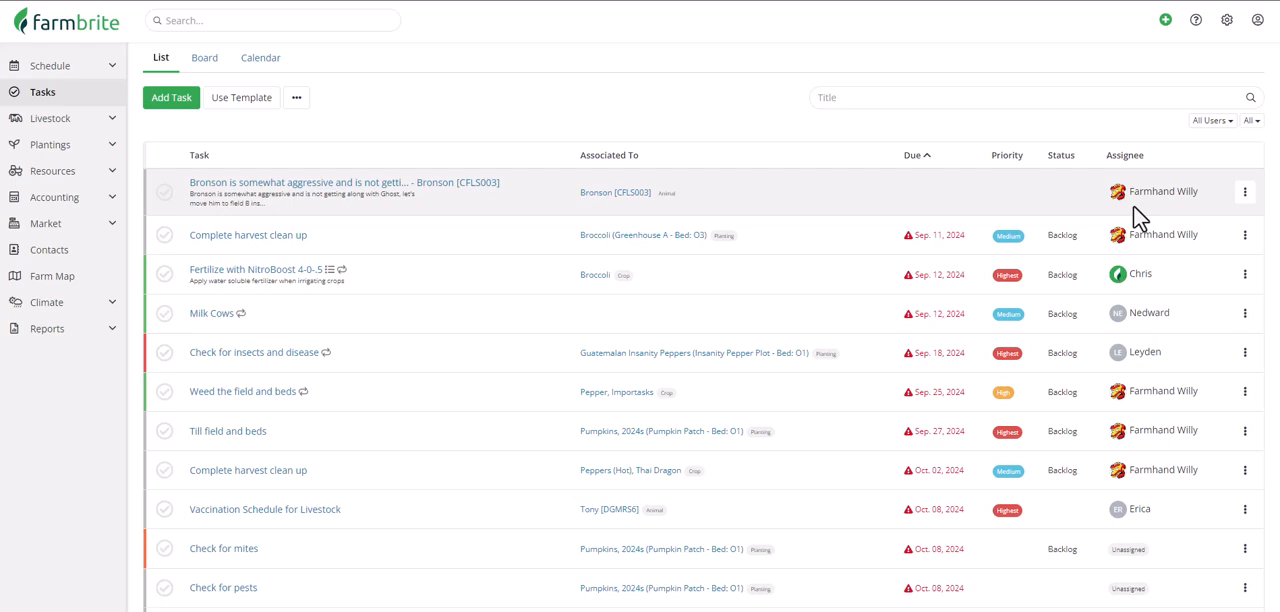
Step: View the details of the Bronson note's event on Thursday 10/17 in the schedule calendar, and close them
click(73, 74)
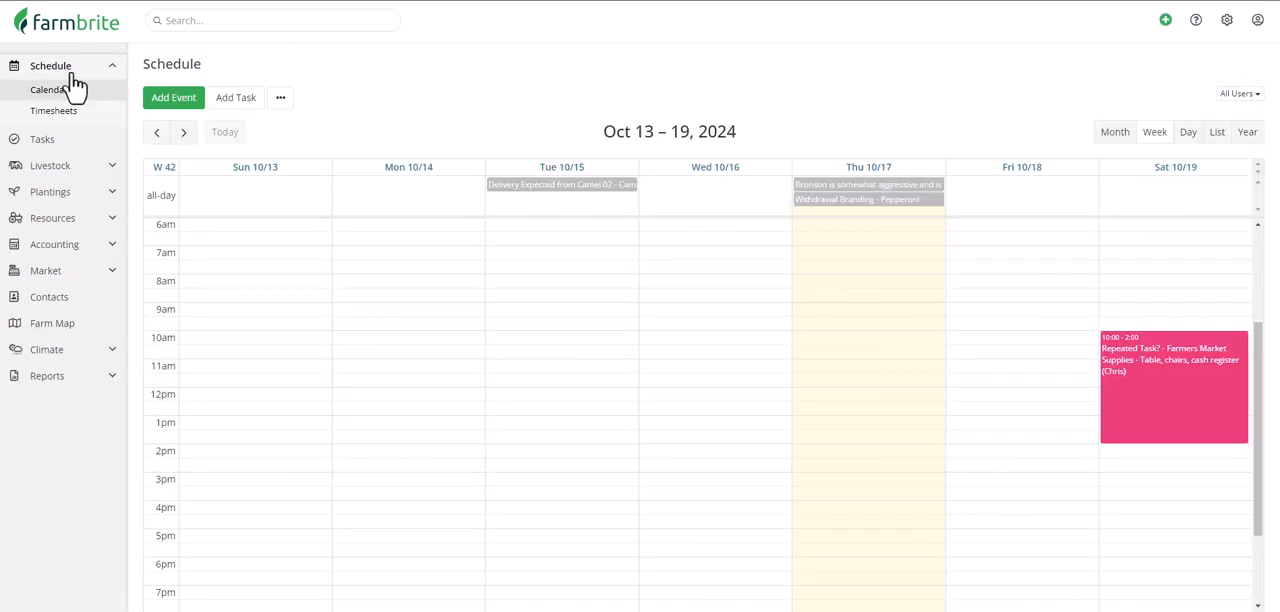
click(811, 190)
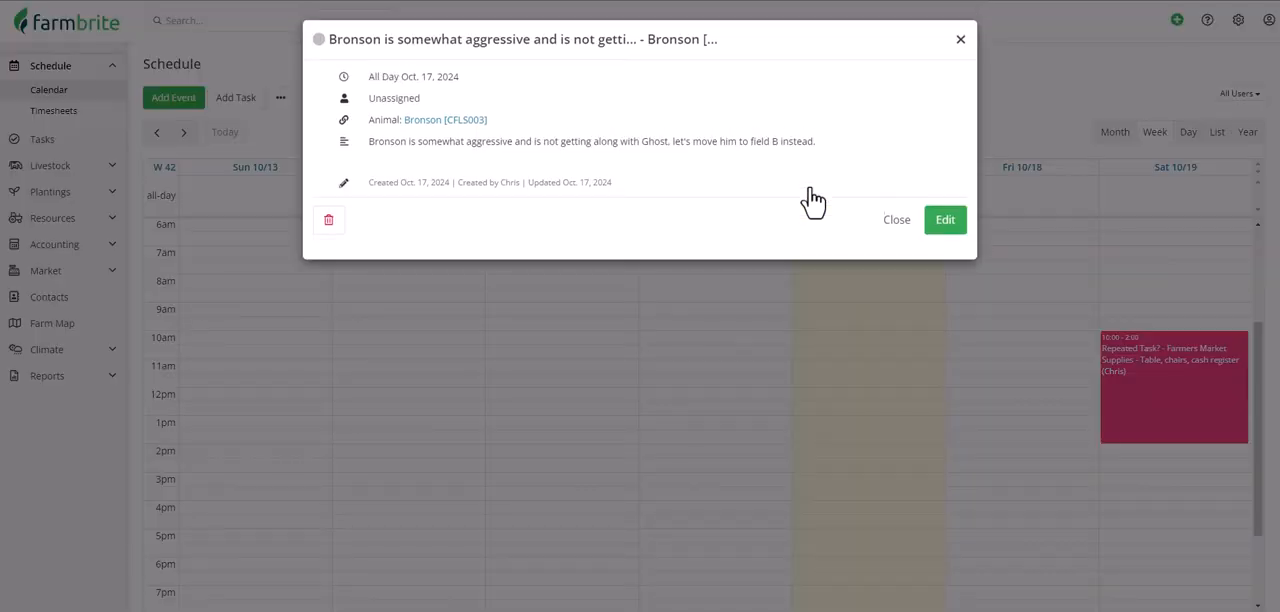
click(894, 222)
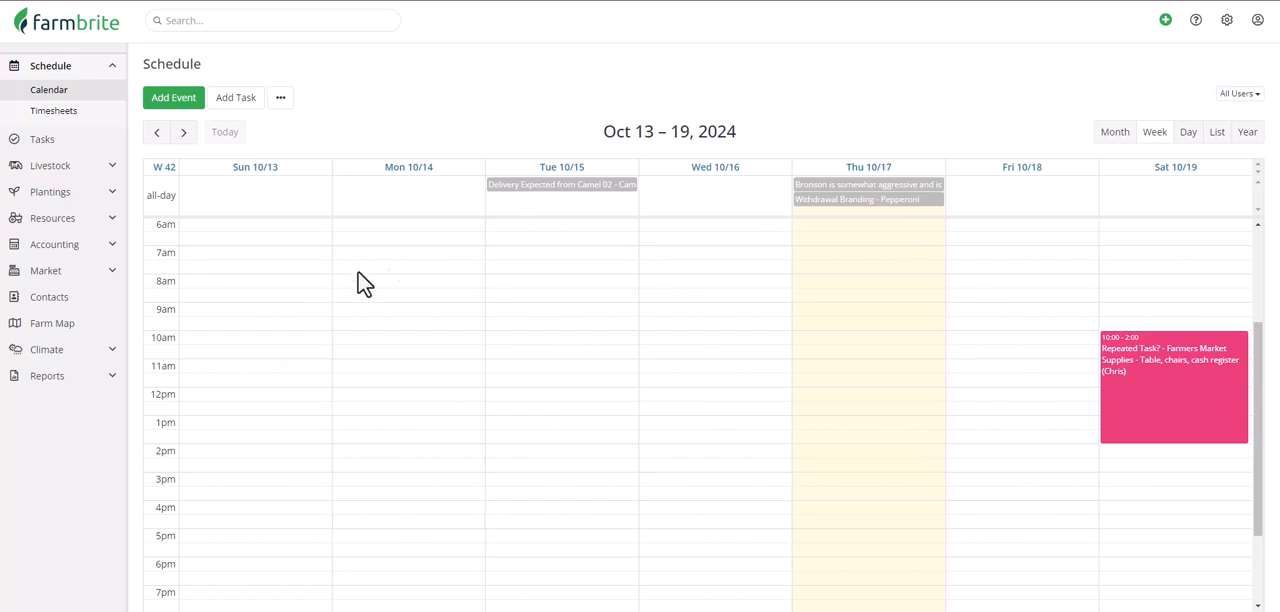
Step: Open the standard livestock Notes report and look through its note entries
click(88, 380)
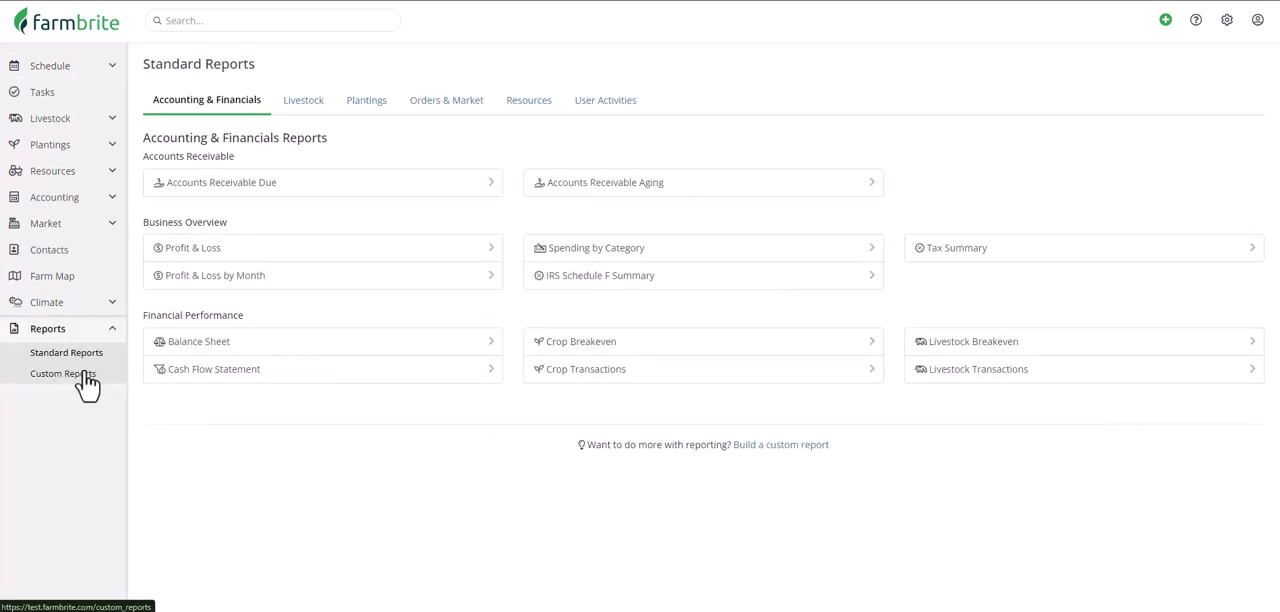
click(316, 100)
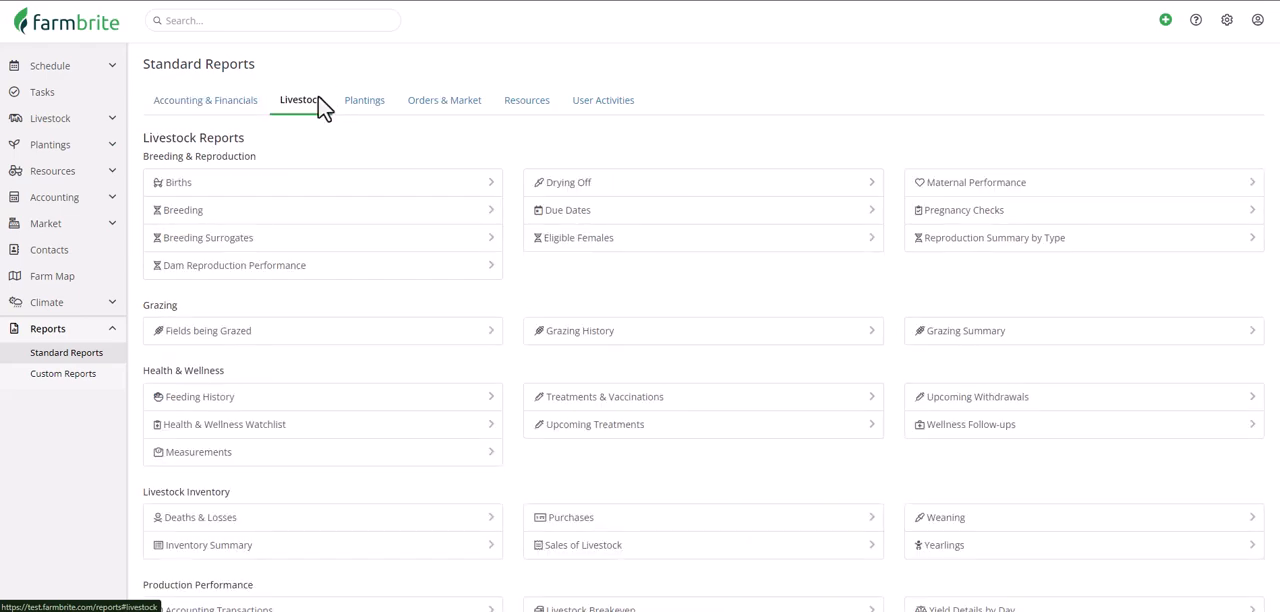
scroll(394, 186, down, 3)
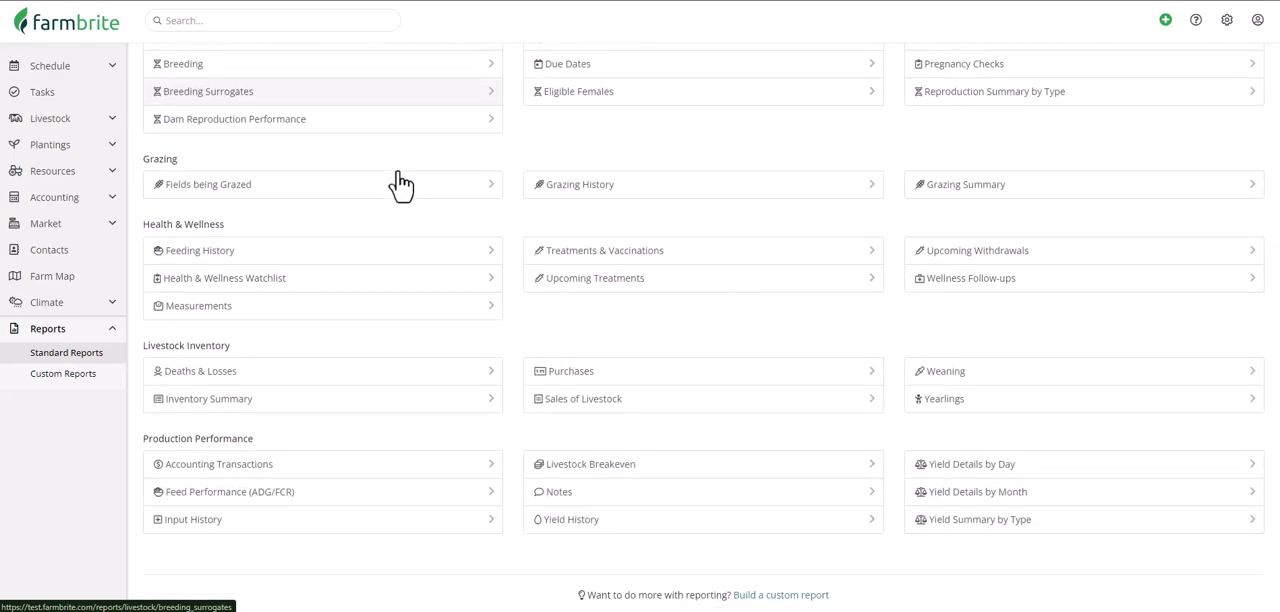
click(563, 495)
scroll(566, 489, down, 10)
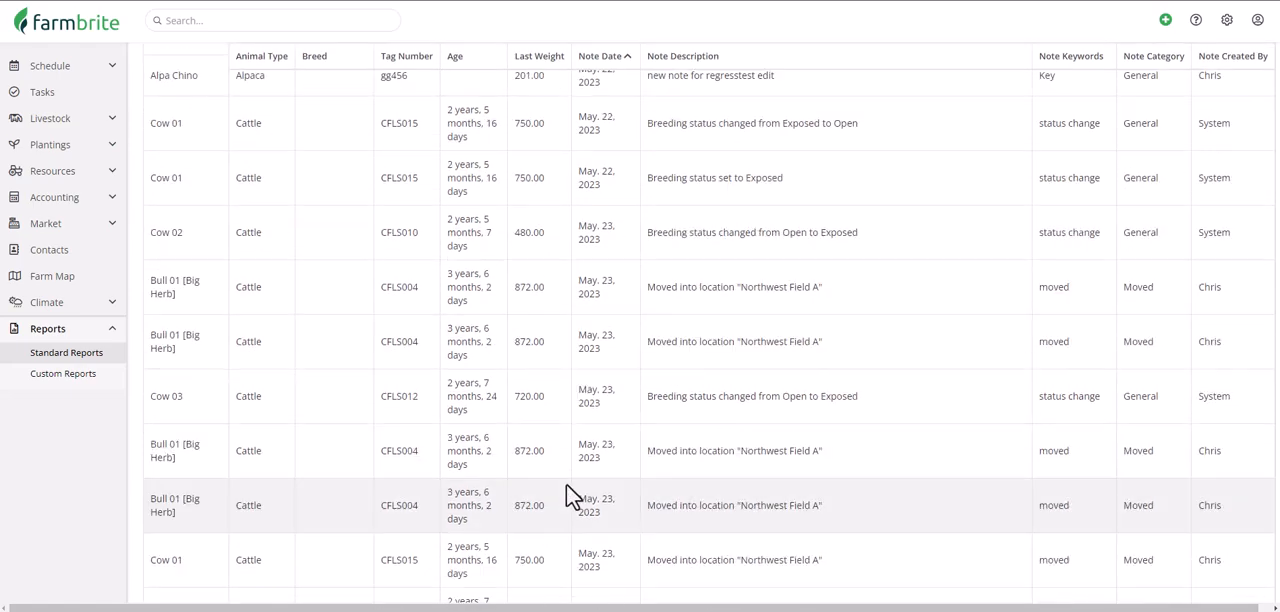
scroll(566, 484, up, 10)
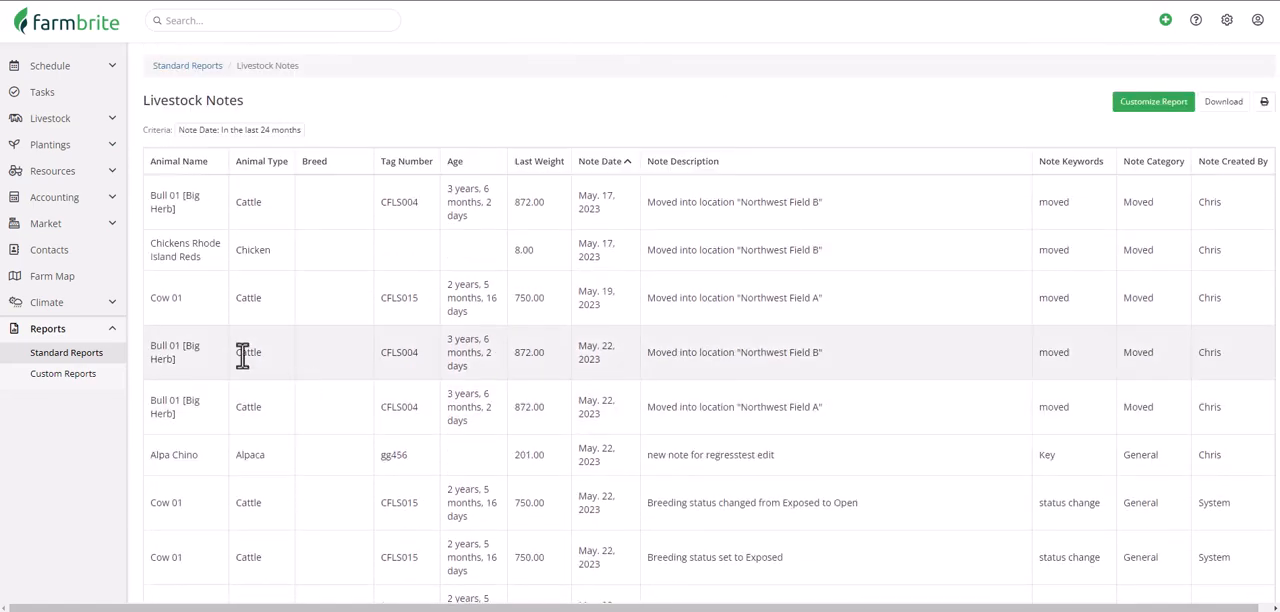
Step: View the standard Notes report for plantings
click(60, 352)
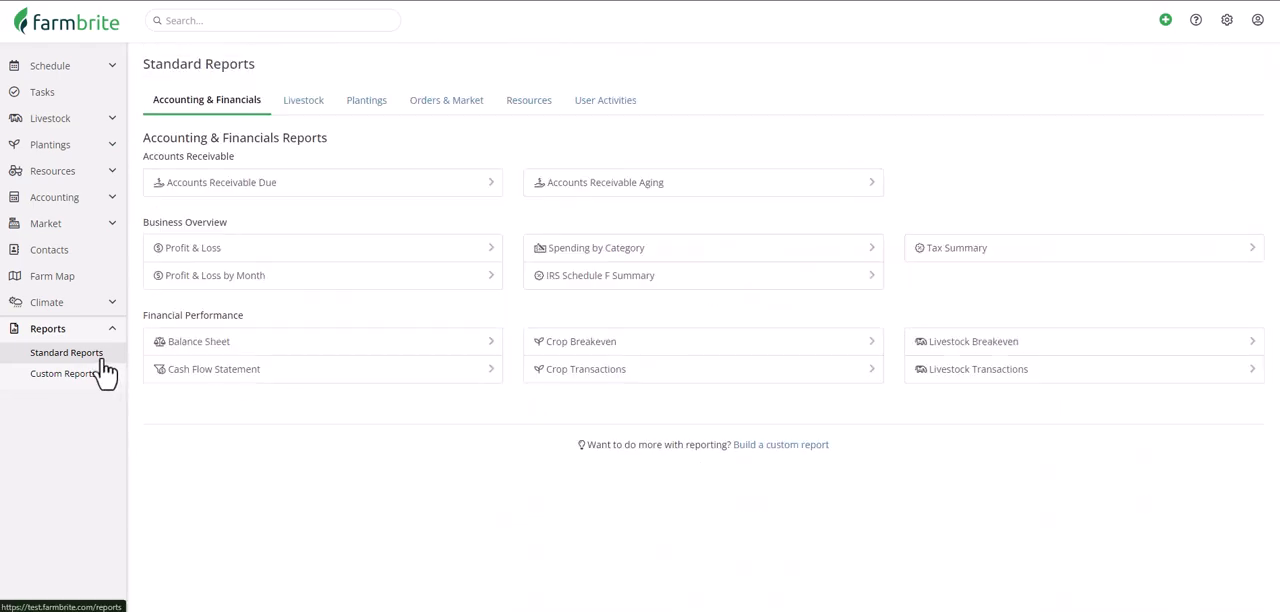
click(354, 103)
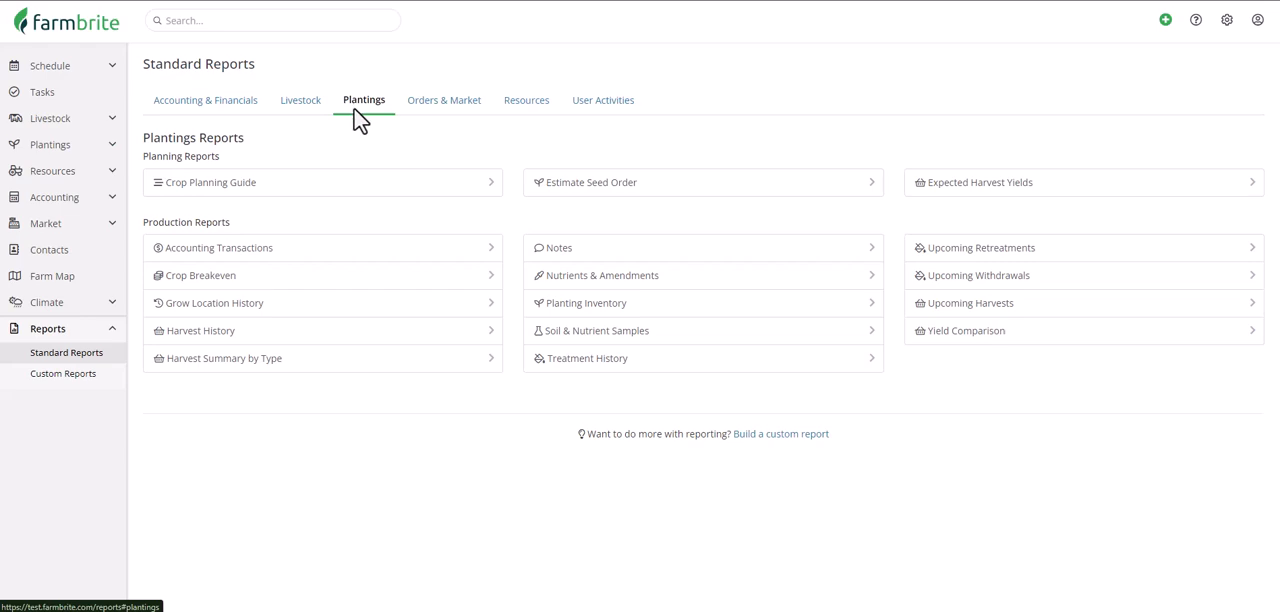
click(586, 252)
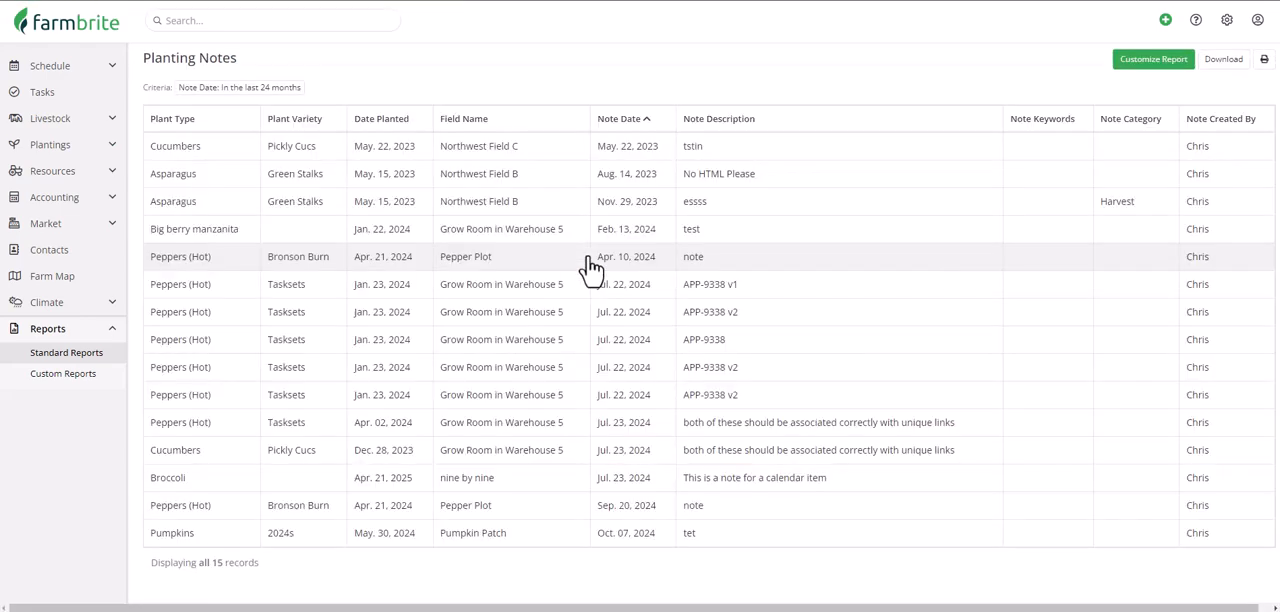
Step: Customize the planting notes report by moving the Field Name column directly below Plant Type, and review its filters and report preferences
click(1138, 68)
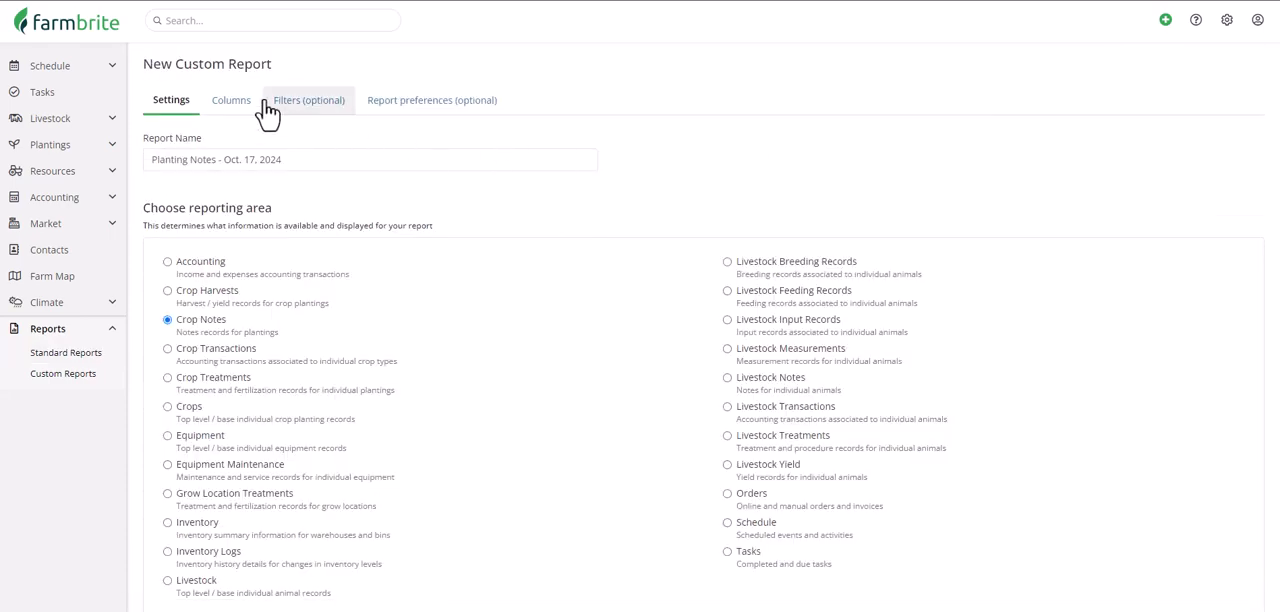
click(232, 102)
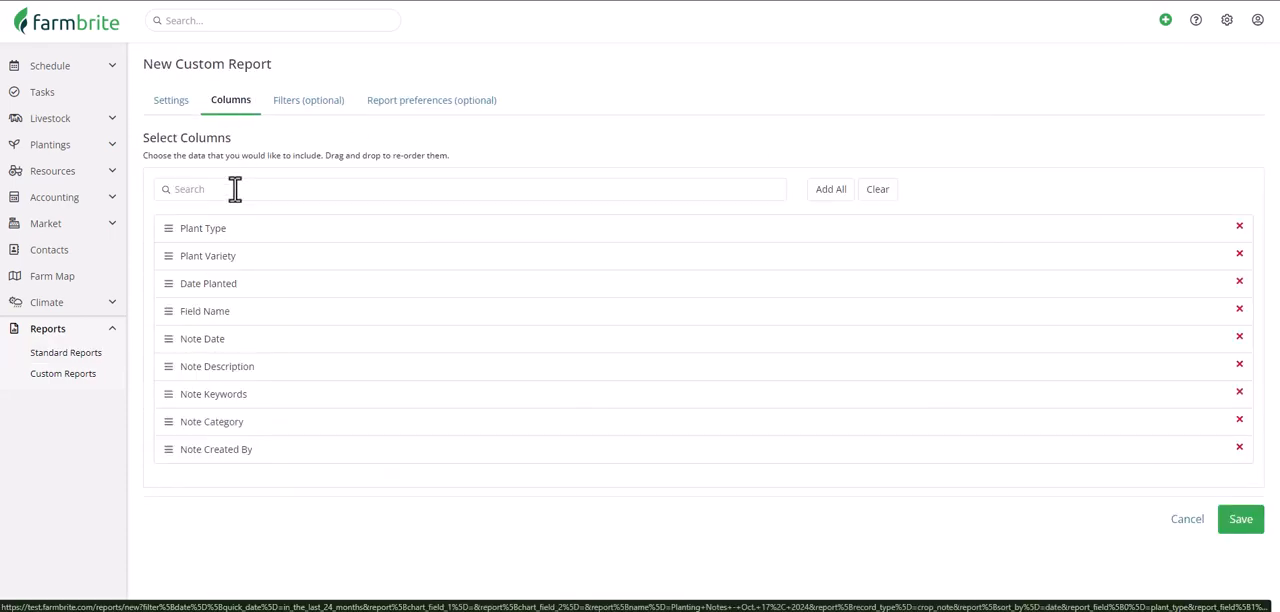
drag(169, 314, 171, 240)
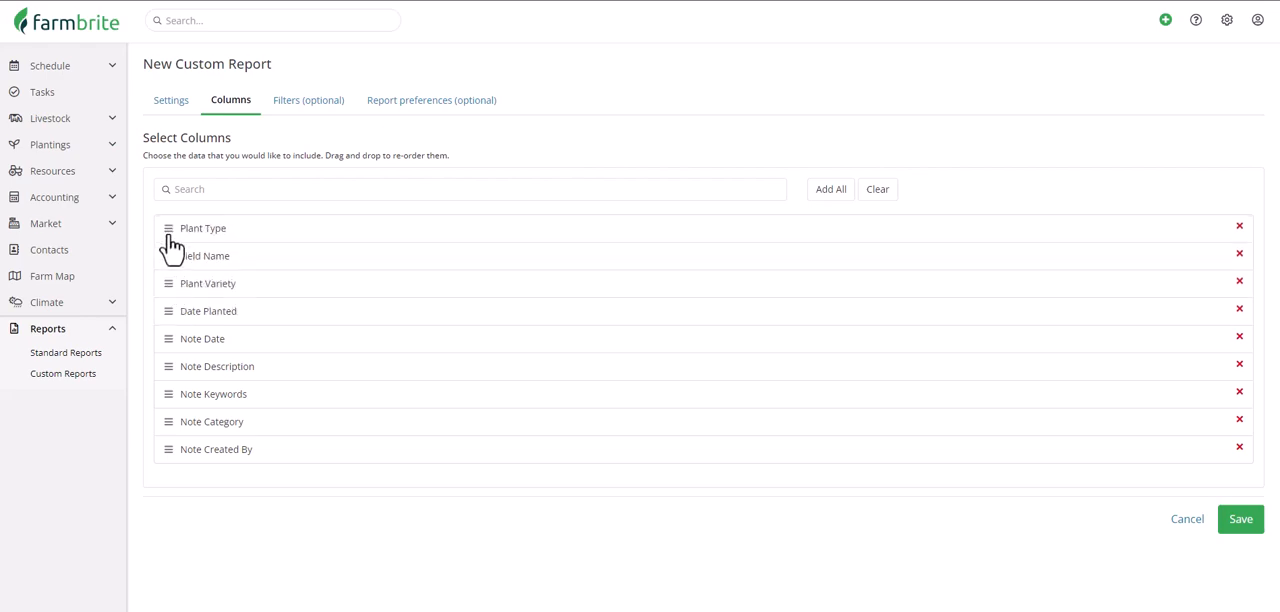
click(311, 108)
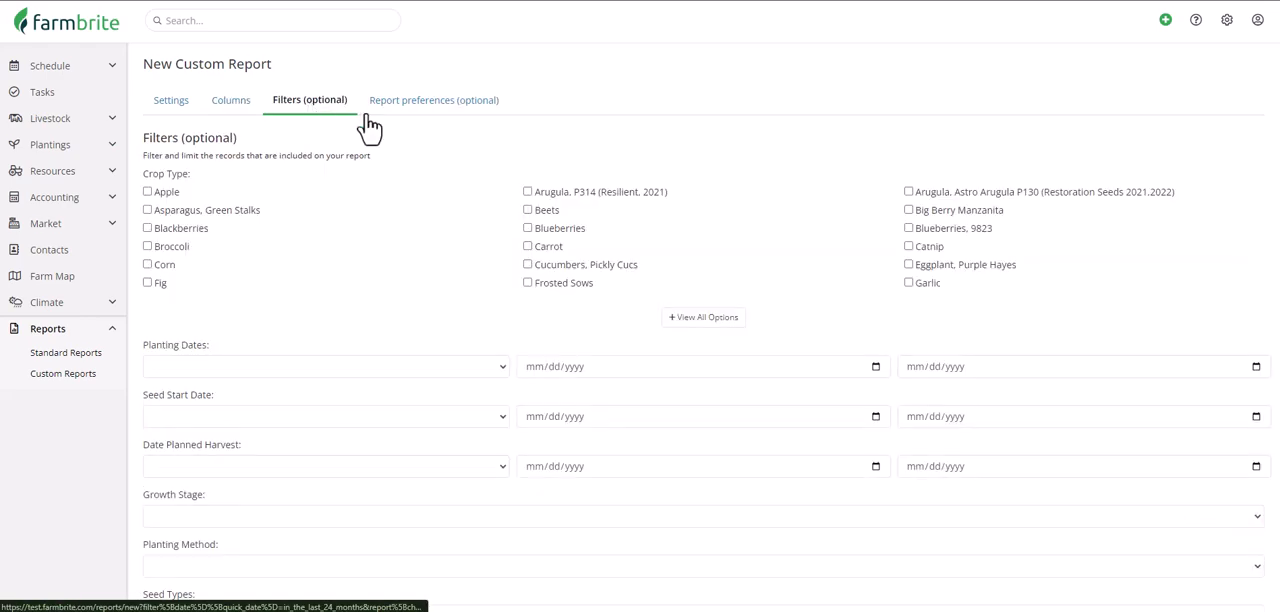
click(428, 108)
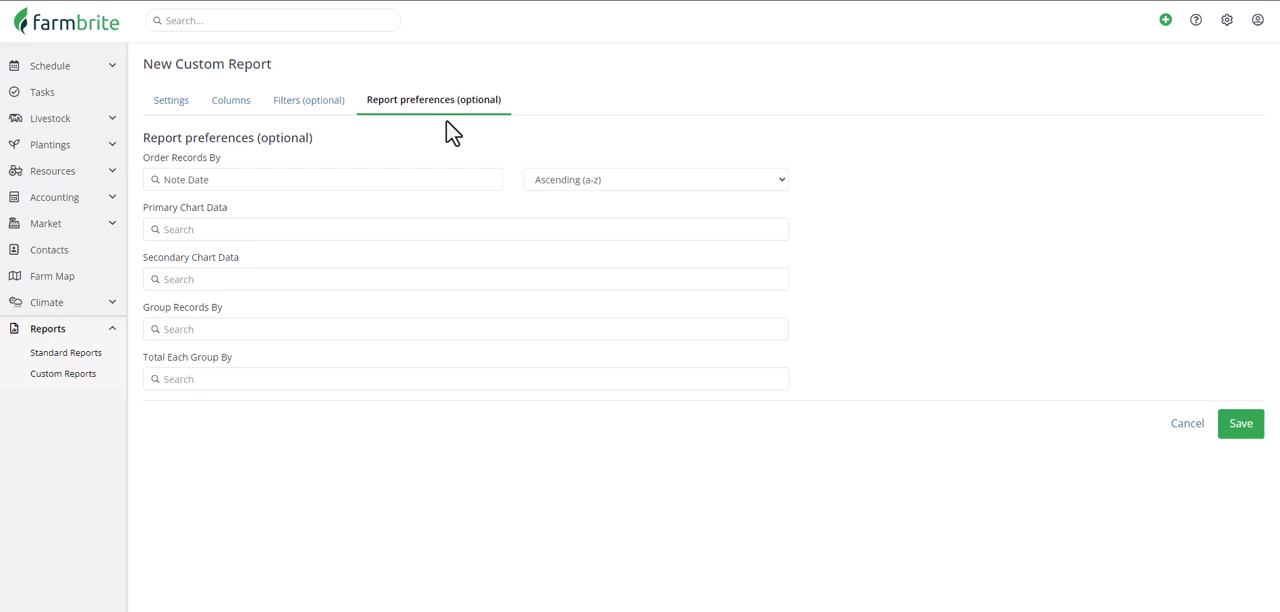
Step: Start a new blank custom report from the list of custom reports
click(85, 380)
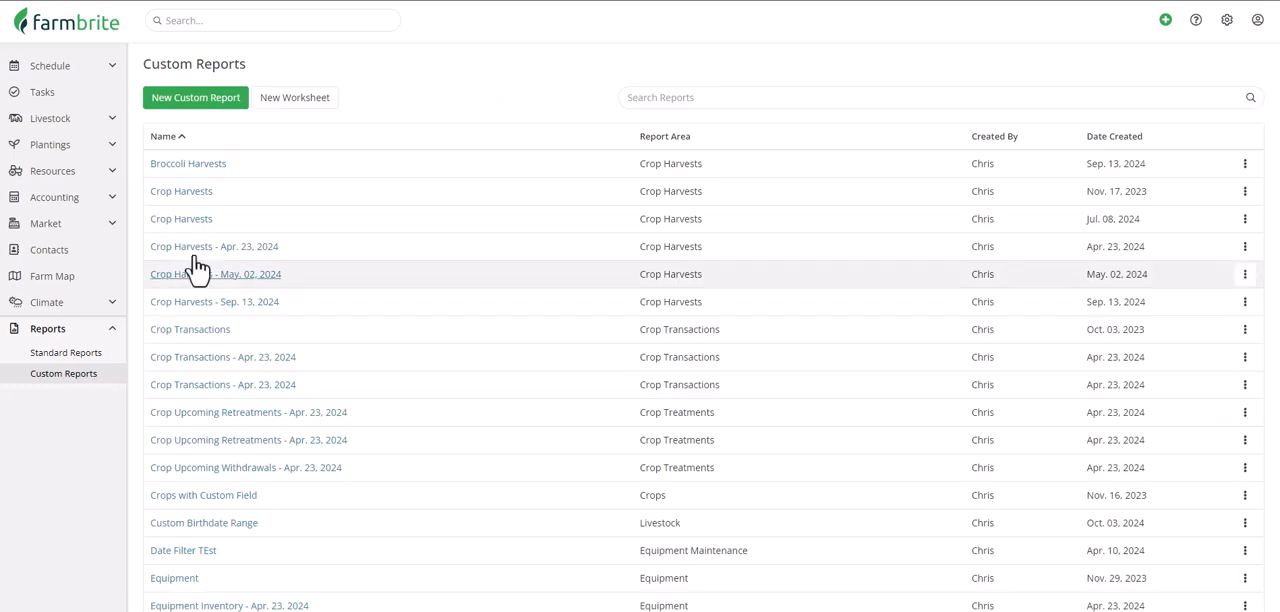
click(217, 117)
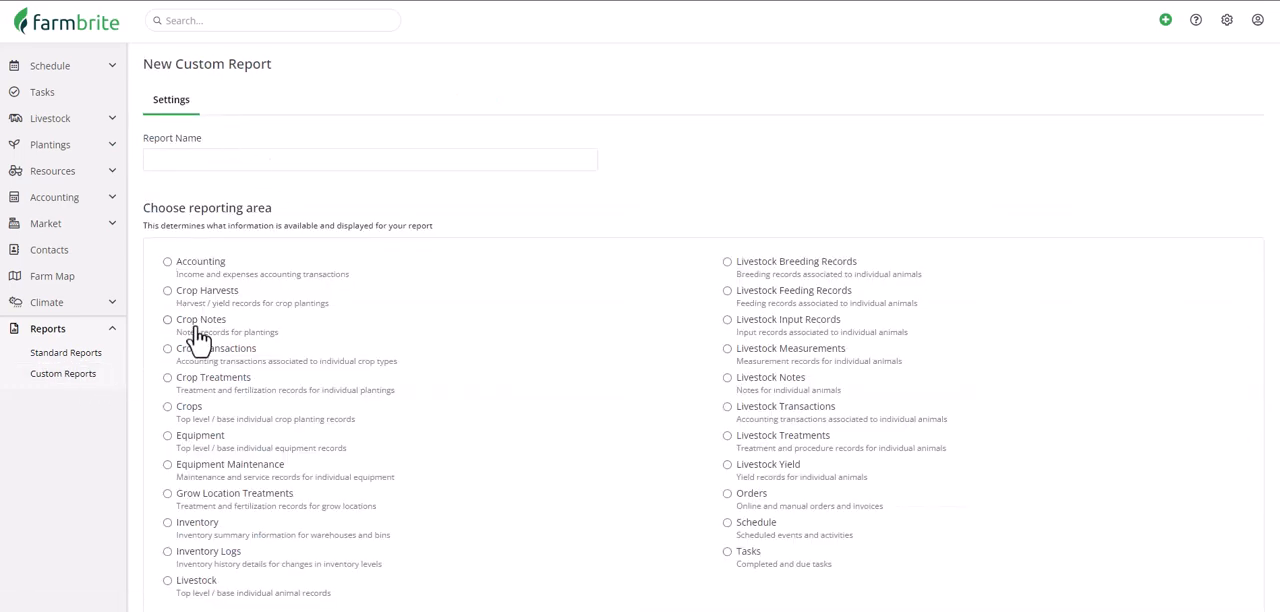